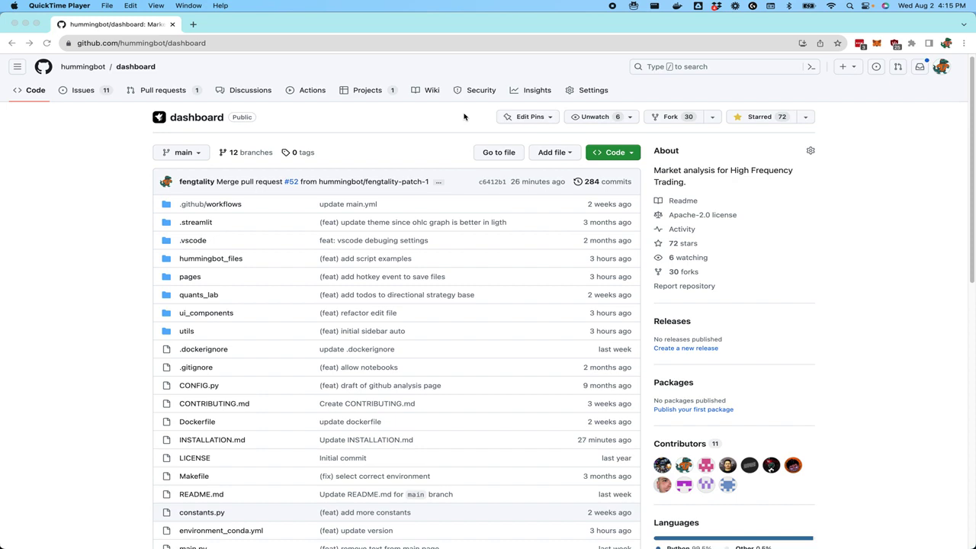
# Open the Installation guide linked in the dashboard repository's README
pyautogui.scroll(-1, 464, 116)
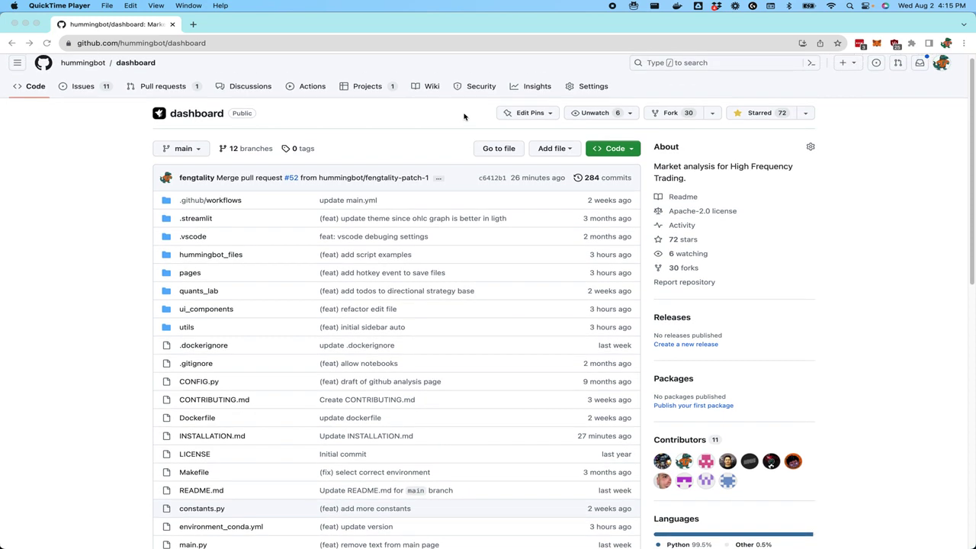
pyautogui.scroll(-10, 464, 116)
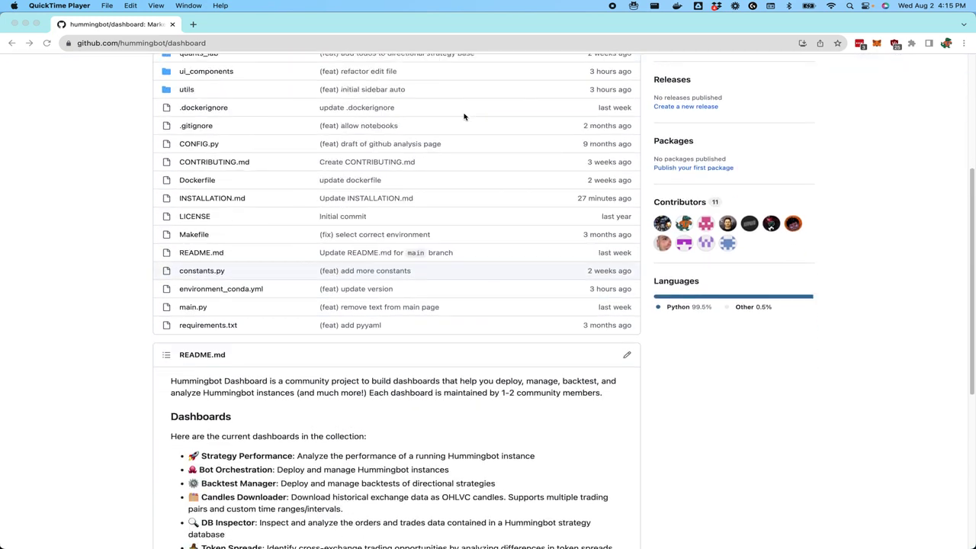
pyautogui.scroll(-5, 463, 115)
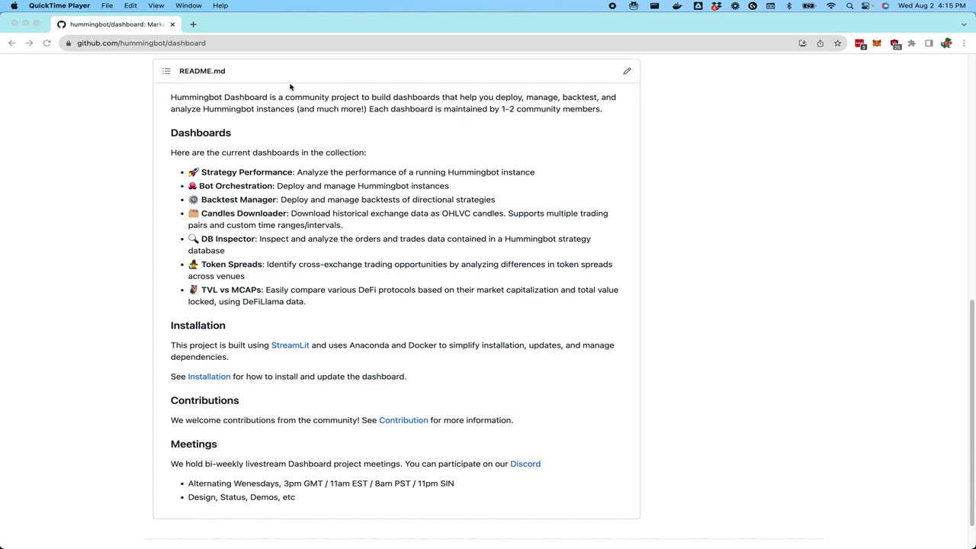
pyautogui.scroll(-1, 251, 229)
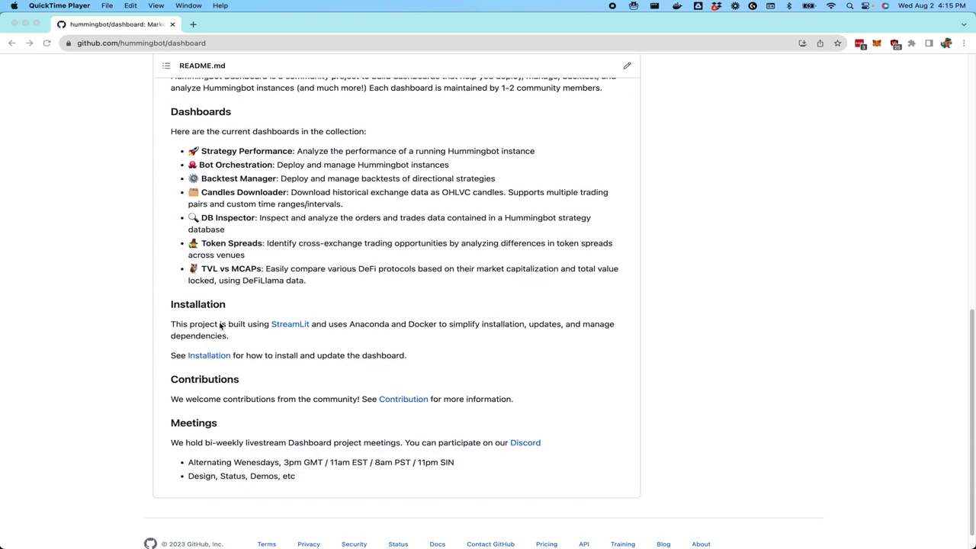
pyautogui.scroll(-1, 223, 297)
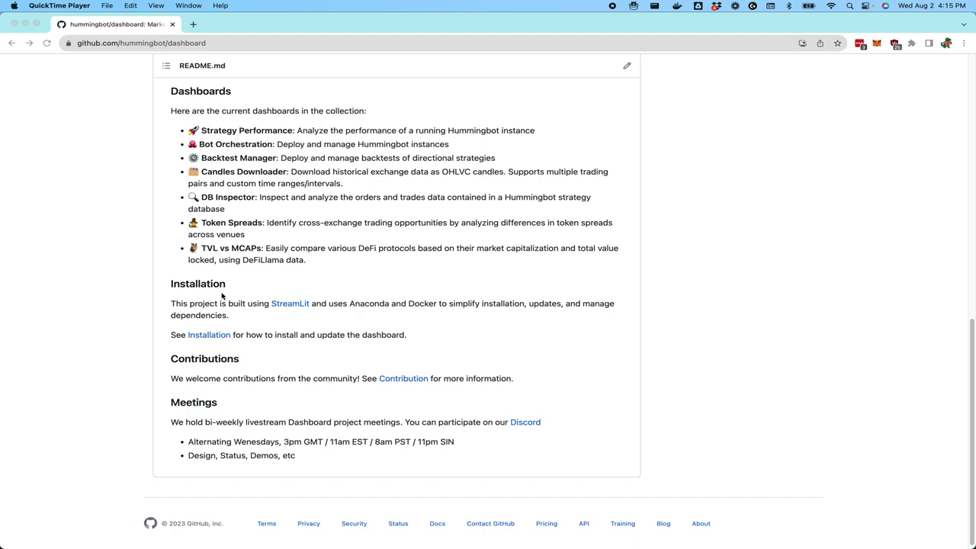
pyautogui.click(208, 336)
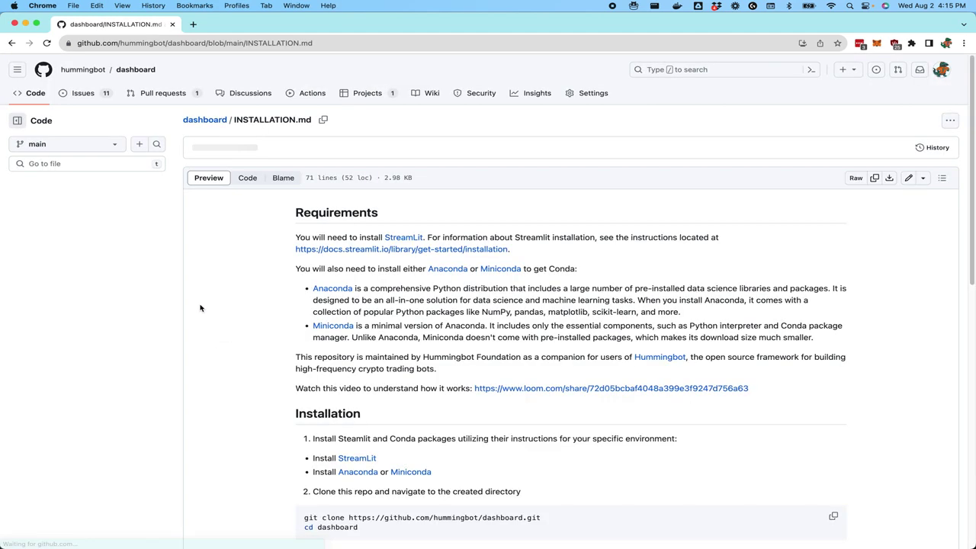
# Switch to Terminal and check the installed Docker and Conda versions
pyautogui.press('super+Tab')
pyautogui.press('super+Tab')
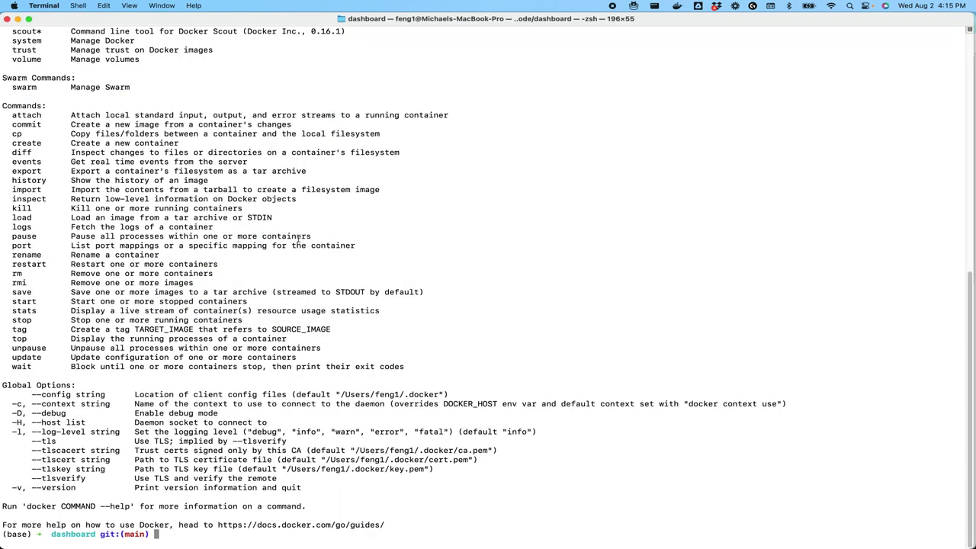
pyautogui.write('docker --version')
pyautogui.press('Return')
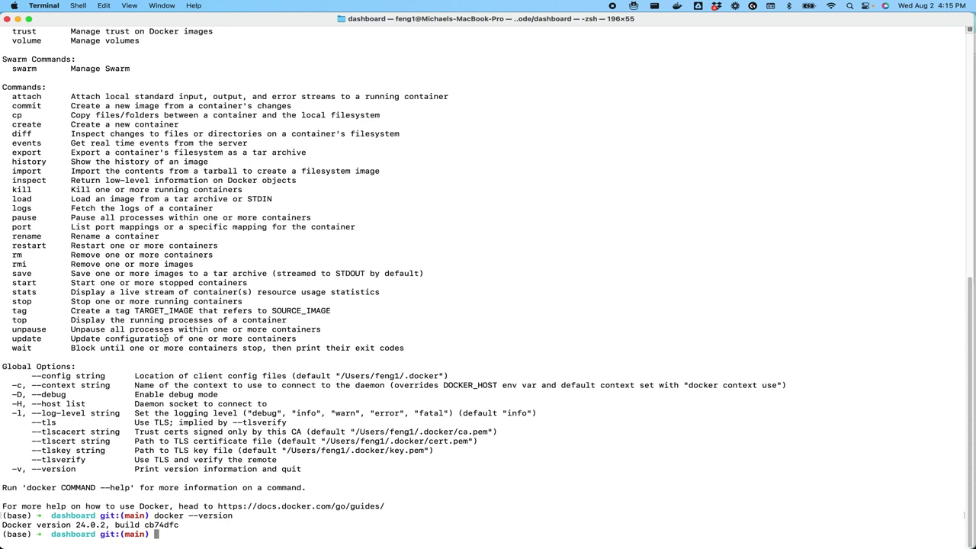
pyautogui.write('conda --version')
pyautogui.press('Return')
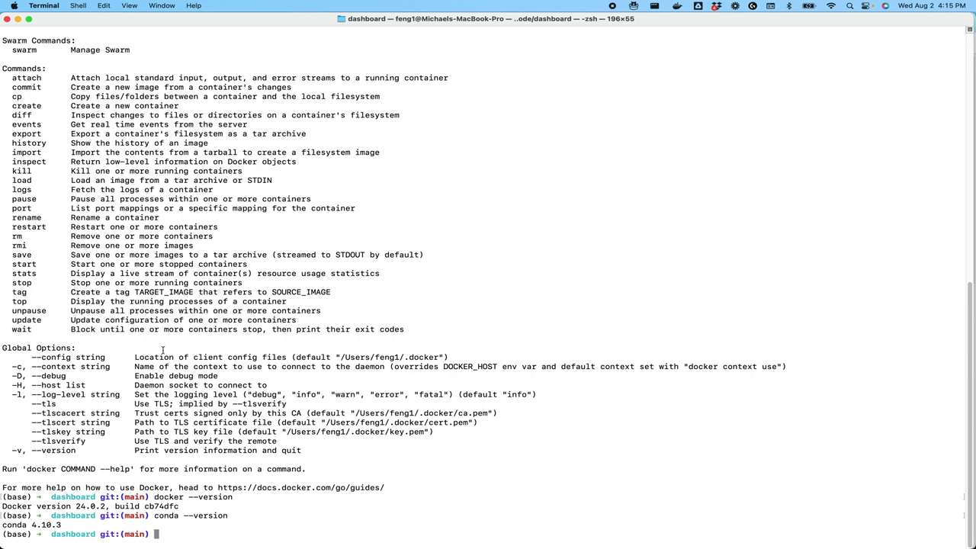
pyautogui.write('make')
pyautogui.press('BackSpace')
pyautogui.press('BackSpace')
pyautogui.press('BackSpace')
pyautogui.press('BackSpace')
pyautogui.press('BackSpace')
pyautogui.write('make env_crat')
pyautogui.press('BackSpace')
pyautogui.press('BackSpace')
pyautogui.write('eate')
pyautogui.press('BackSpace')
pyautogui.press('BackSpace')
pyautogui.press('BackSpace')
pyautogui.press('BackSpace')
pyautogui.press('BackSpace')
pyautogui.press('BackSpace')
pyautogui.press('BackSpace')
pyautogui.press('BackSpace')
pyautogui.press('BackSpace')
pyautogui.press('BackSpace')
pyautogui.press('BackSpace')
pyautogui.press('BackSpace')
pyautogui.press('BackSpace')
pyautogui.press('BackSpace')
pyautogui.press('BackSpace')
# Activate the hummingbot conda environment and try to run main.py with Streamlit
pyautogui.write('conda activate hummingbot')
pyautogui.press('Return')
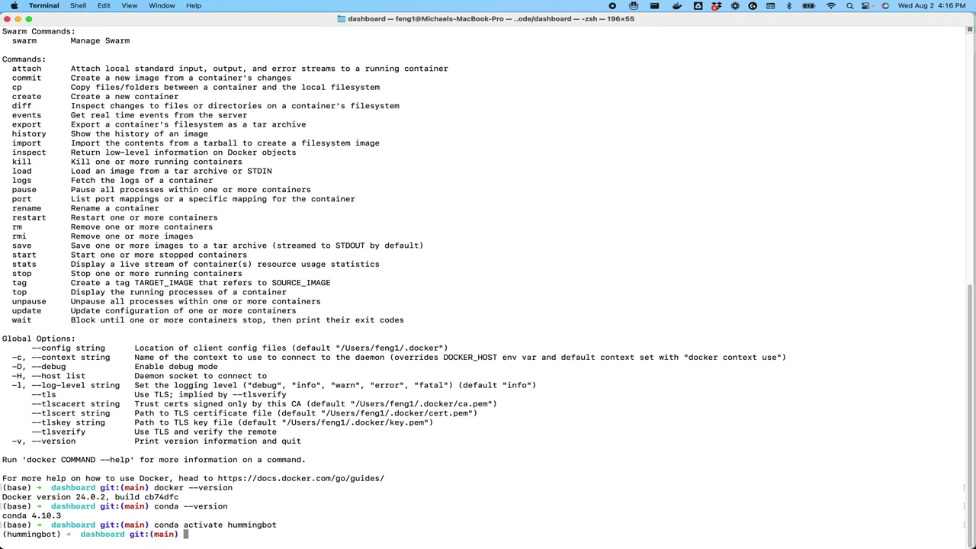
pyautogui.write('streamlit run main.pain.py')
pyautogui.press('Return')
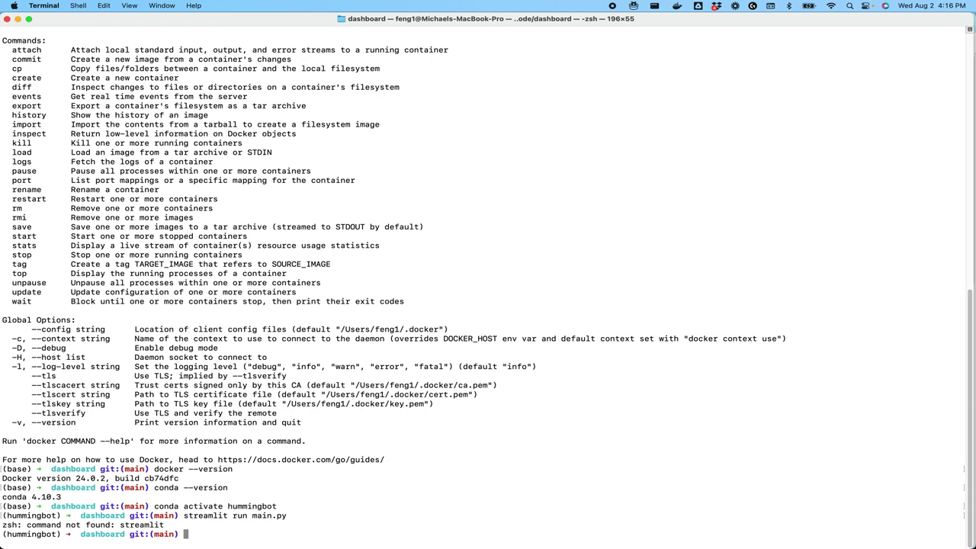
# Activate the dashboard conda environment and launch the app with streamlit run main.py
pyautogui.write('conda activate dashboard')
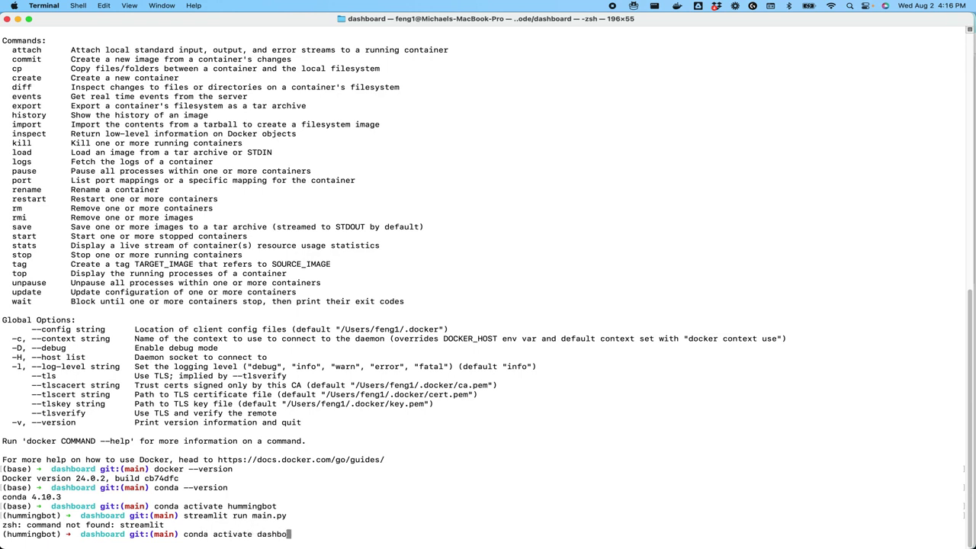
pyautogui.press('Return')
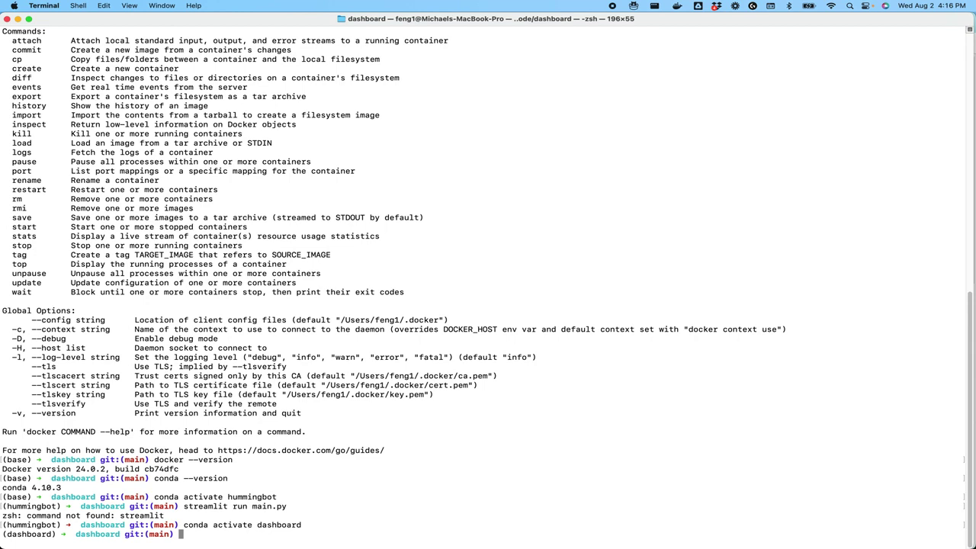
pyautogui.press('super+Tab')
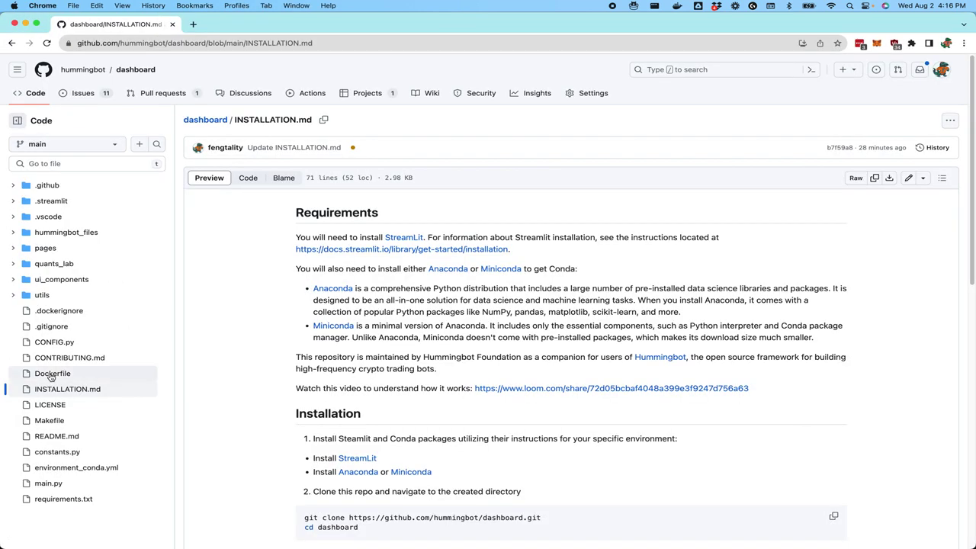
pyautogui.press('super+Tab')
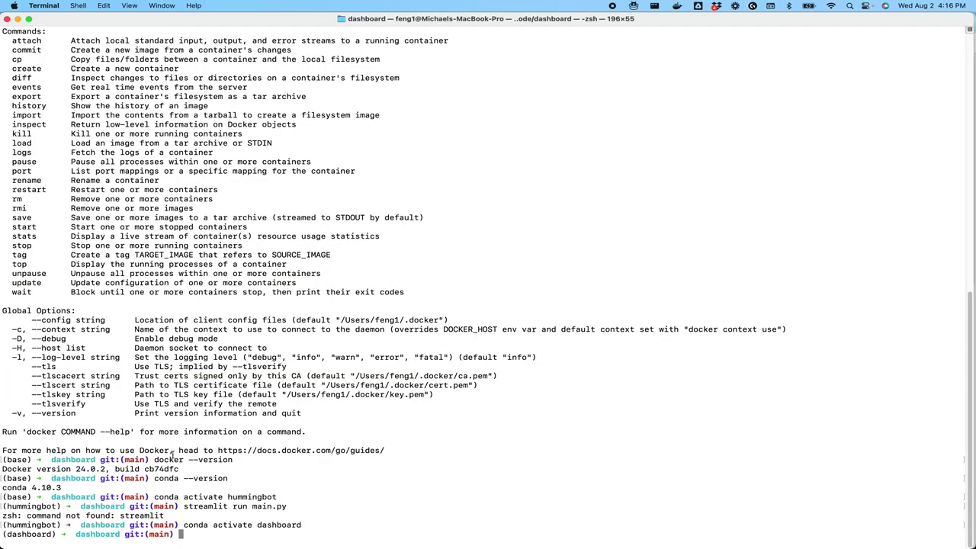
pyautogui.press('Up')
pyautogui.press('Up')
pyautogui.press('Return')
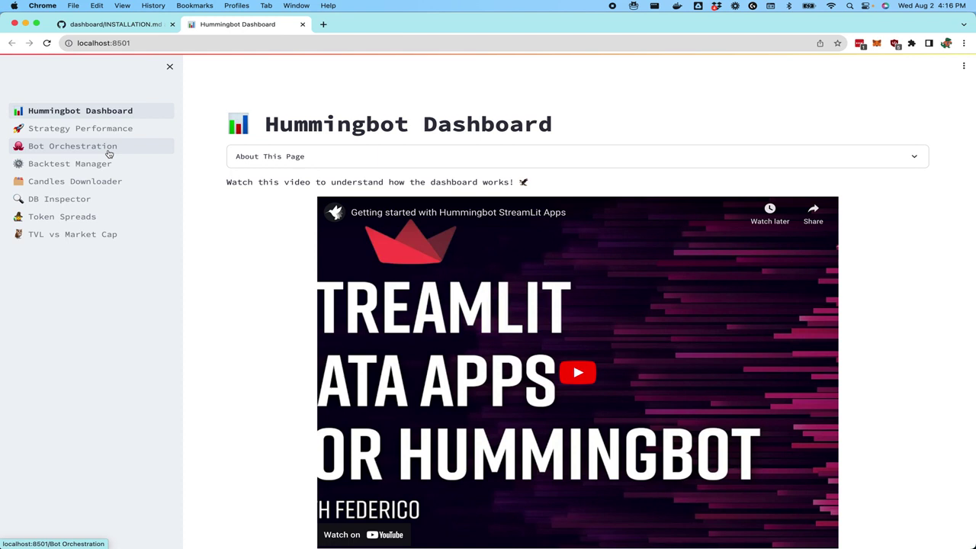
# Start the Hummingbot Broker from the Bot Orchestration page and check its container output in Terminal
pyautogui.click(109, 154)
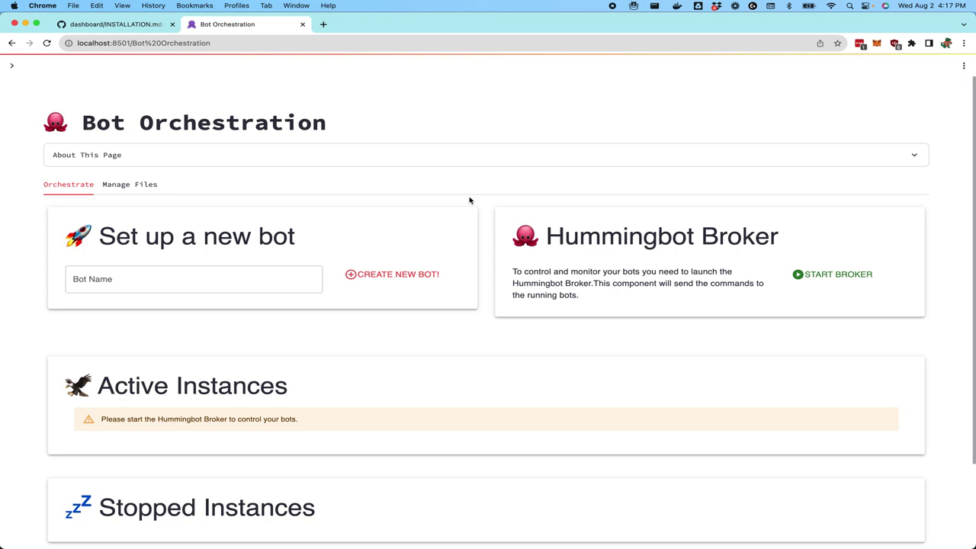
pyautogui.scroll(-2, 469, 200)
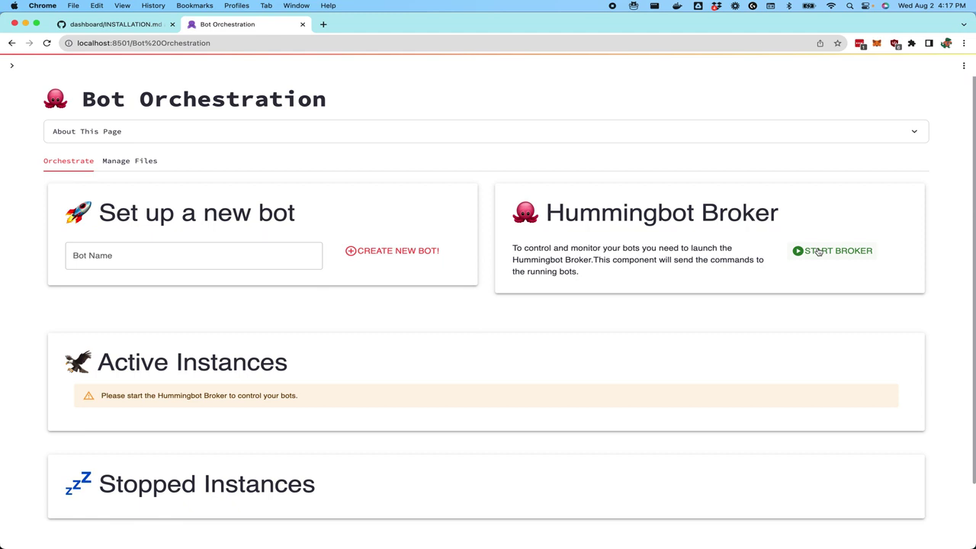
pyautogui.click(818, 252)
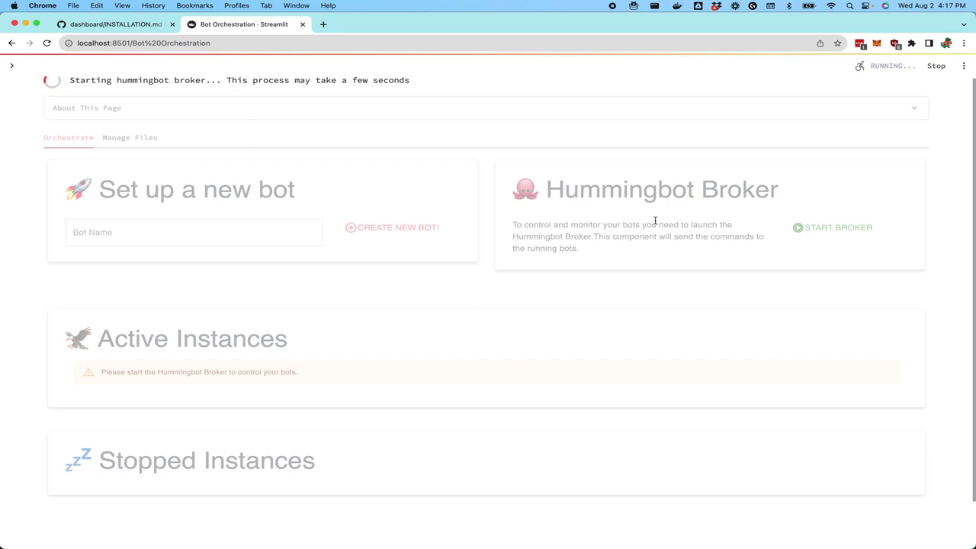
pyautogui.press('super+Tab')
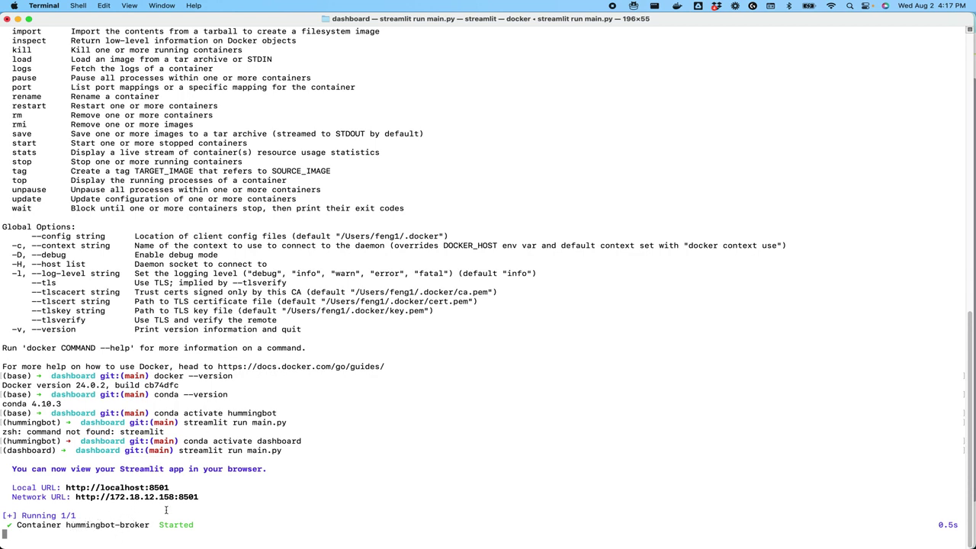
pyautogui.press('super+Tab')
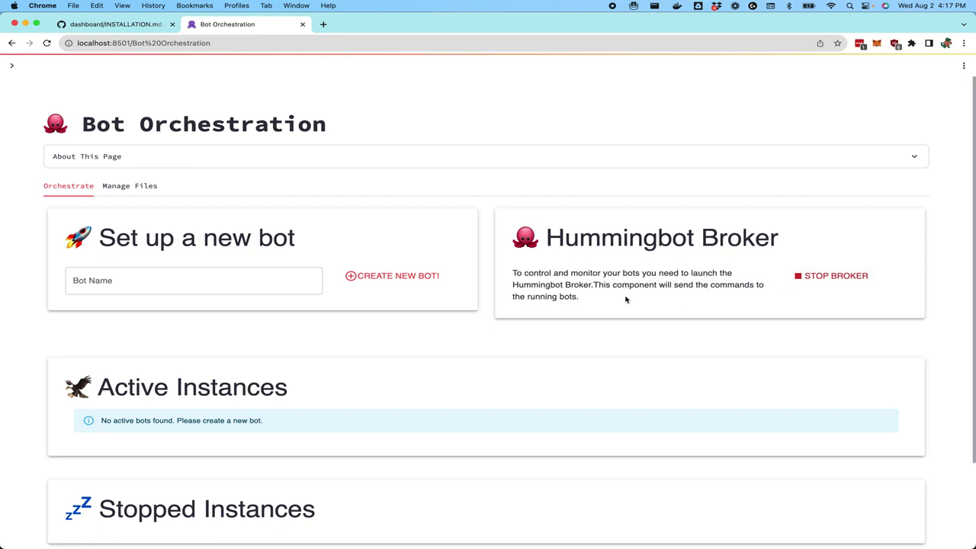
# Create a new bot named 1 on the Bot Orchestration page
pyautogui.scroll(-1, 648, 281)
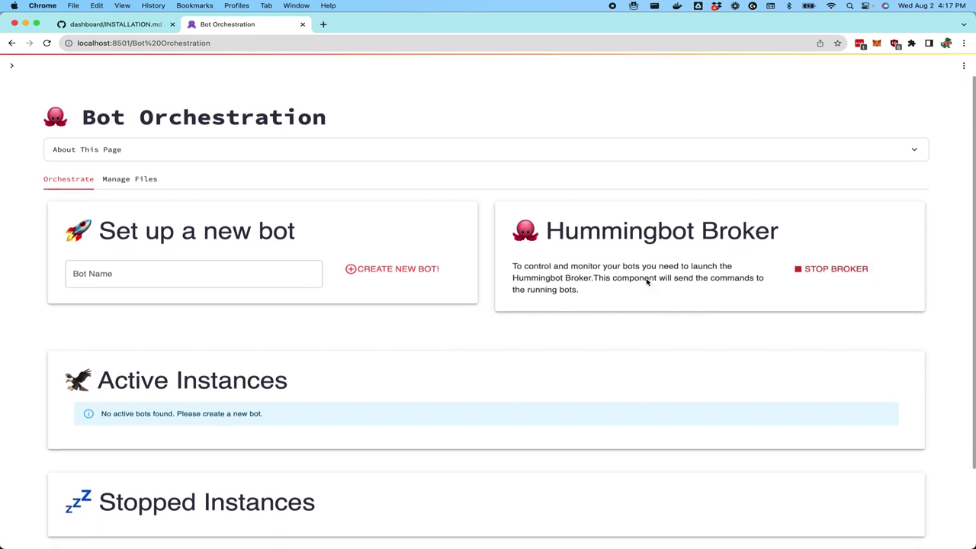
pyautogui.scroll(-2, 648, 281)
pyautogui.scroll(-1, 646, 282)
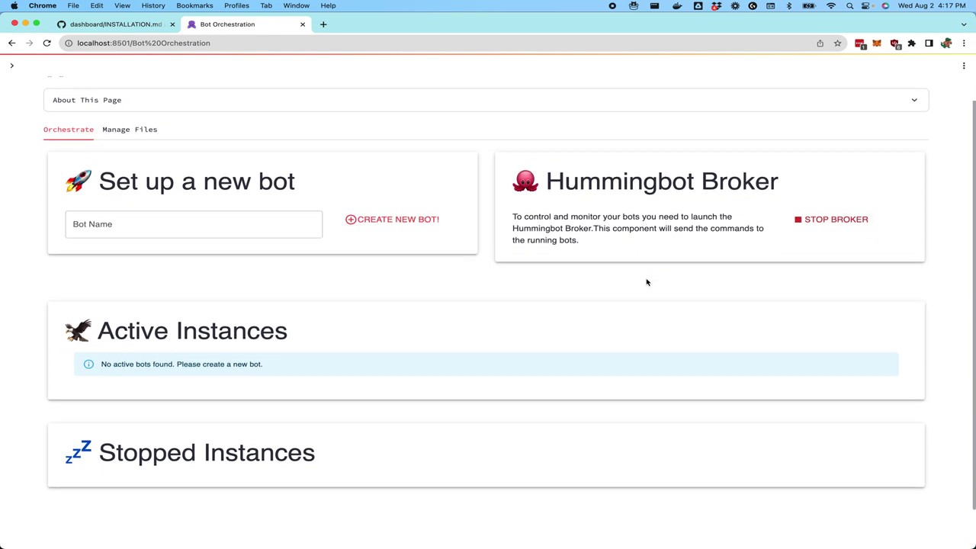
pyautogui.click(206, 227)
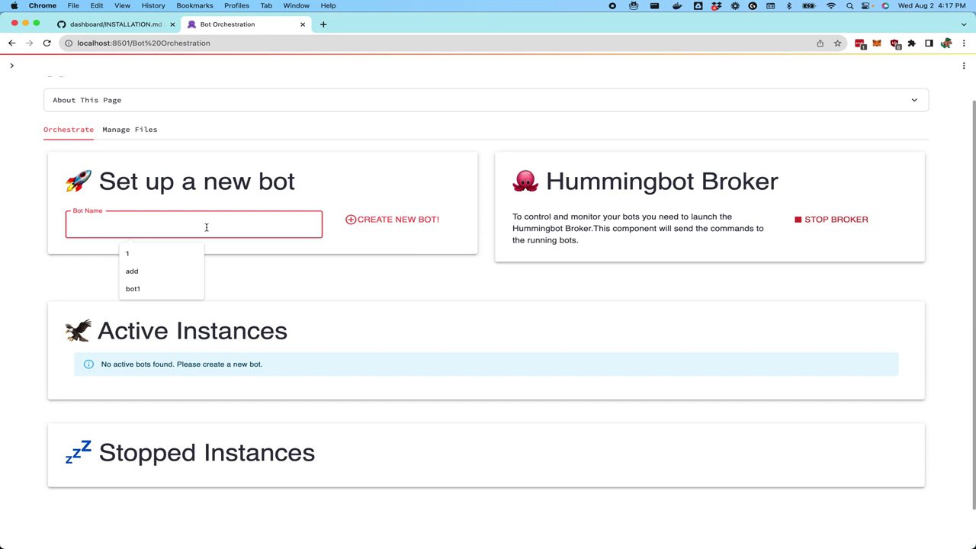
pyautogui.write('1')
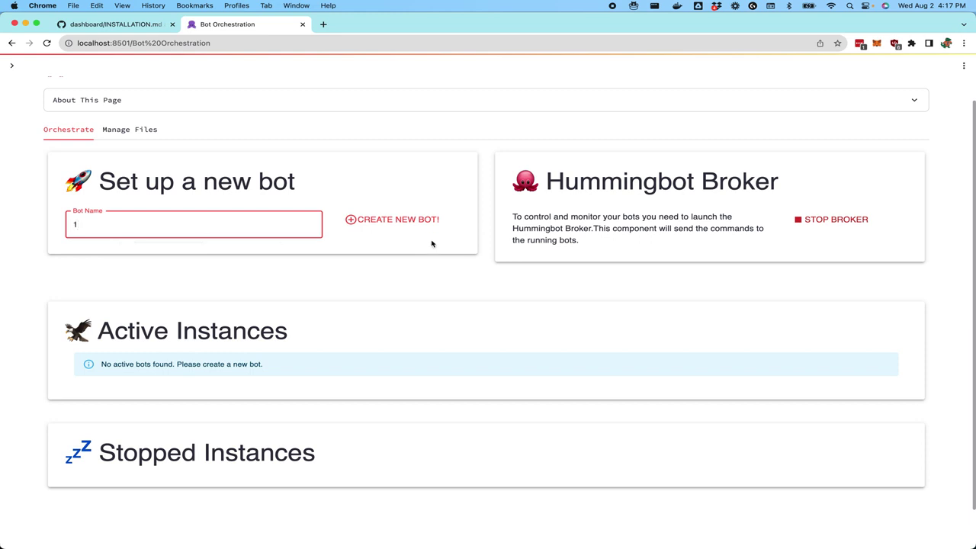
pyautogui.click(366, 279)
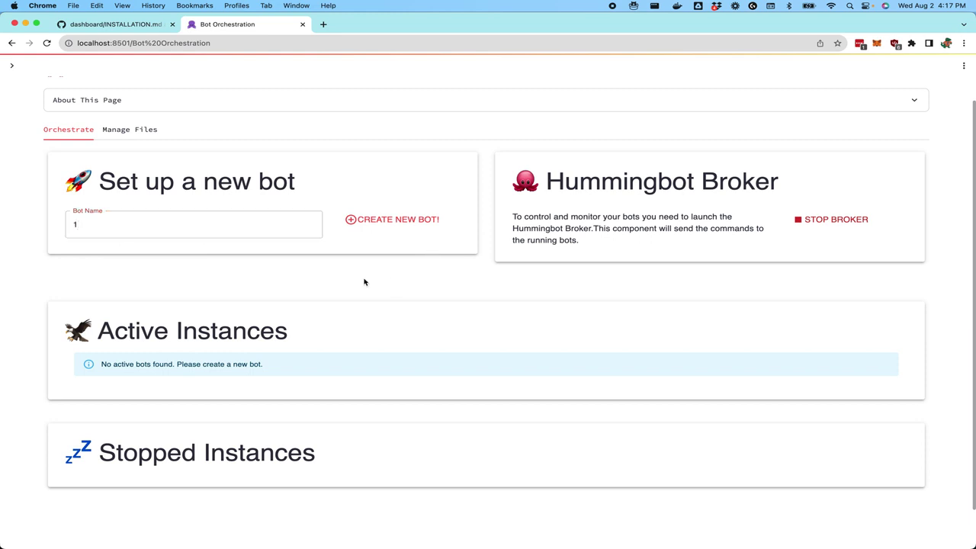
pyautogui.click(363, 221)
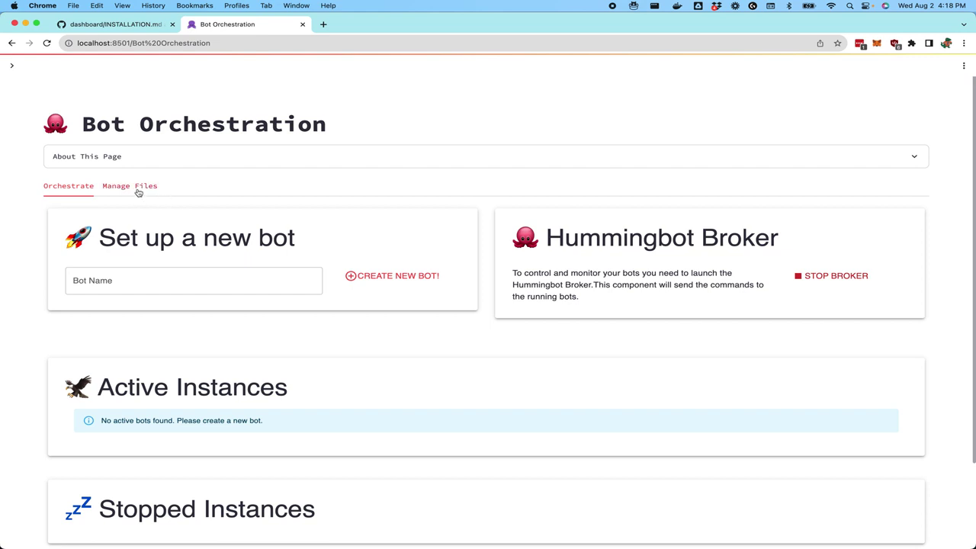
# Inspect the script files in the hummingbot-1 folder of the bot file management view, and collapse the folder again
pyautogui.click(138, 186)
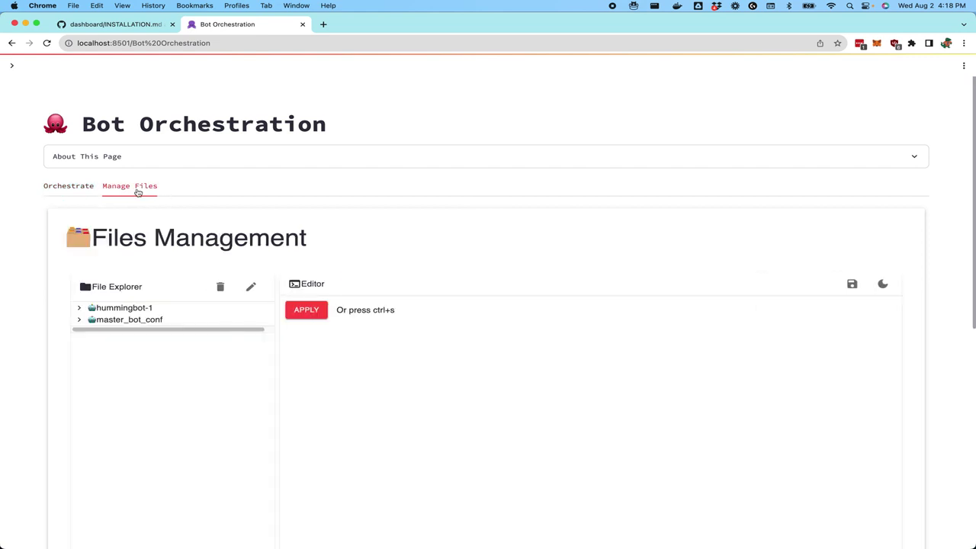
pyautogui.scroll(-1, 138, 191)
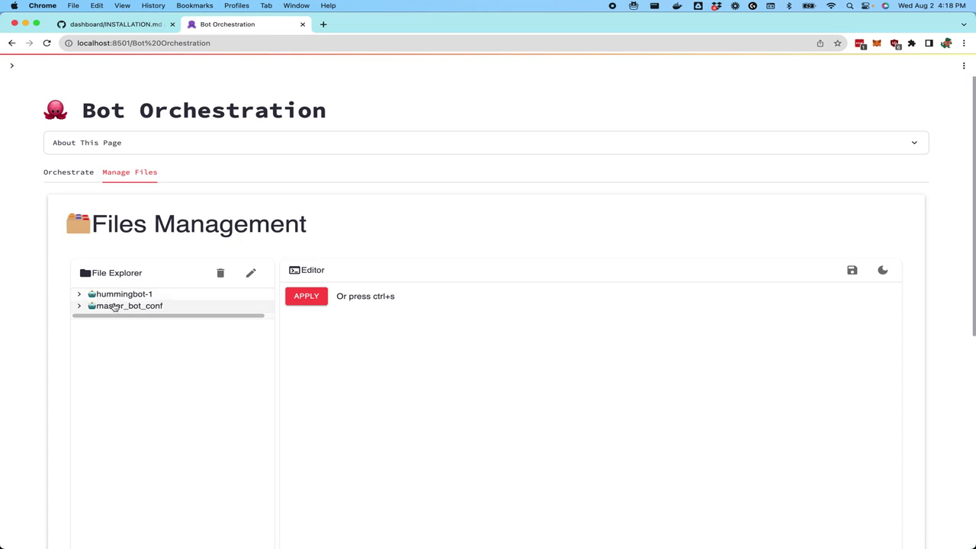
pyautogui.scroll(-1, 126, 312)
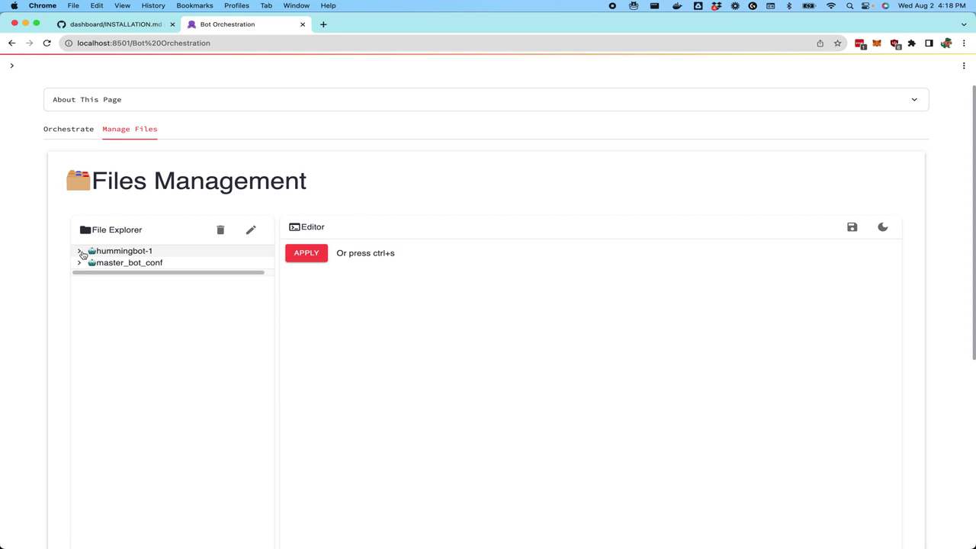
pyautogui.click(81, 252)
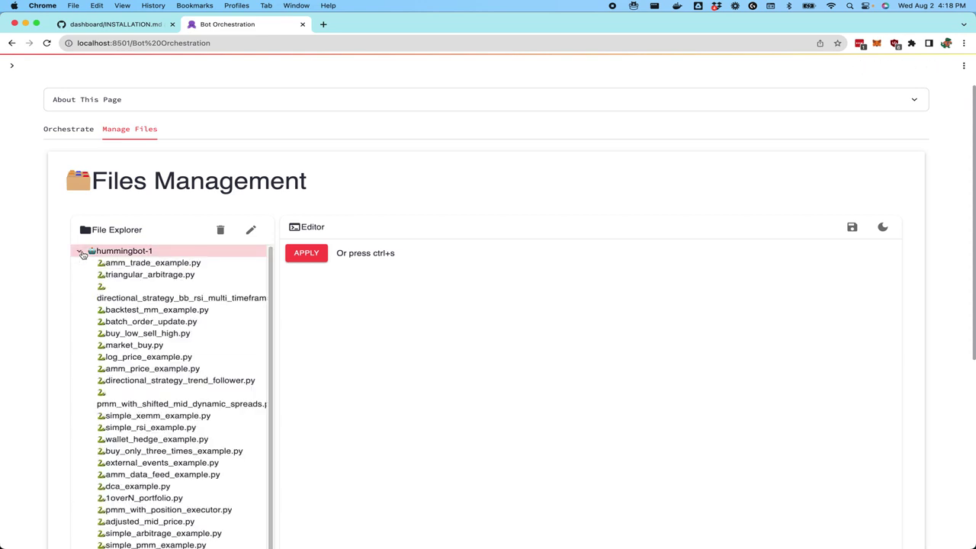
pyautogui.click(81, 252)
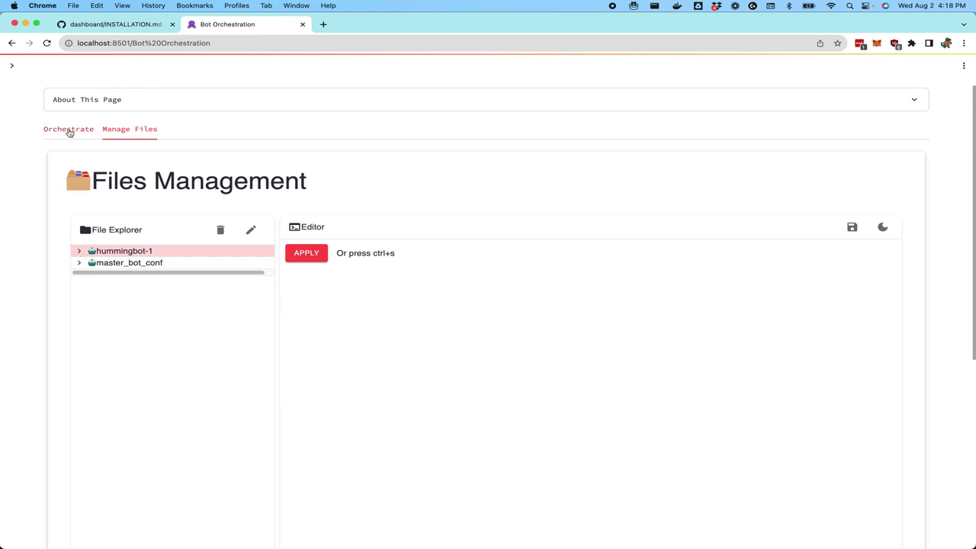
# Create a second bot named 2 on the Bot Orchestration page
pyautogui.click(68, 129)
pyautogui.scroll(-4, 157, 260)
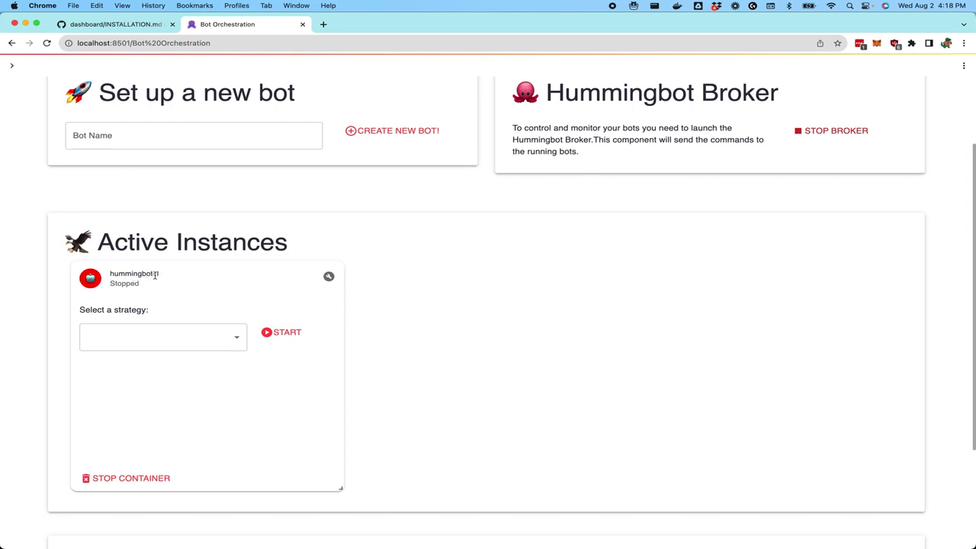
pyautogui.click(231, 135)
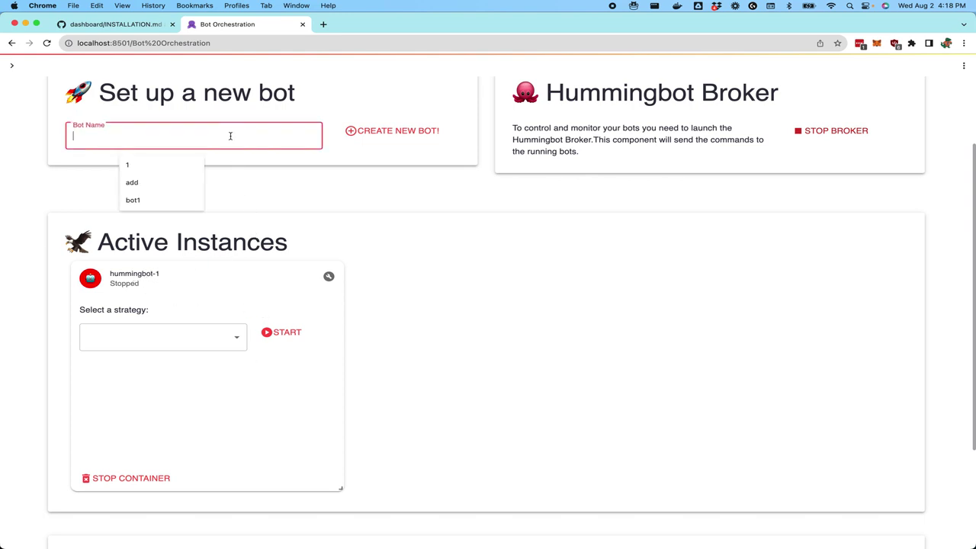
pyautogui.write('2')
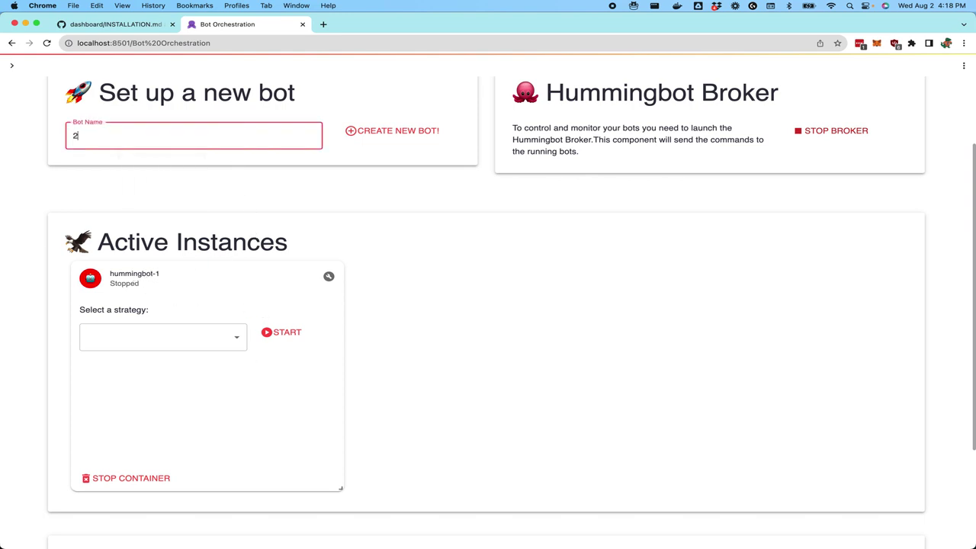
pyautogui.click(389, 132)
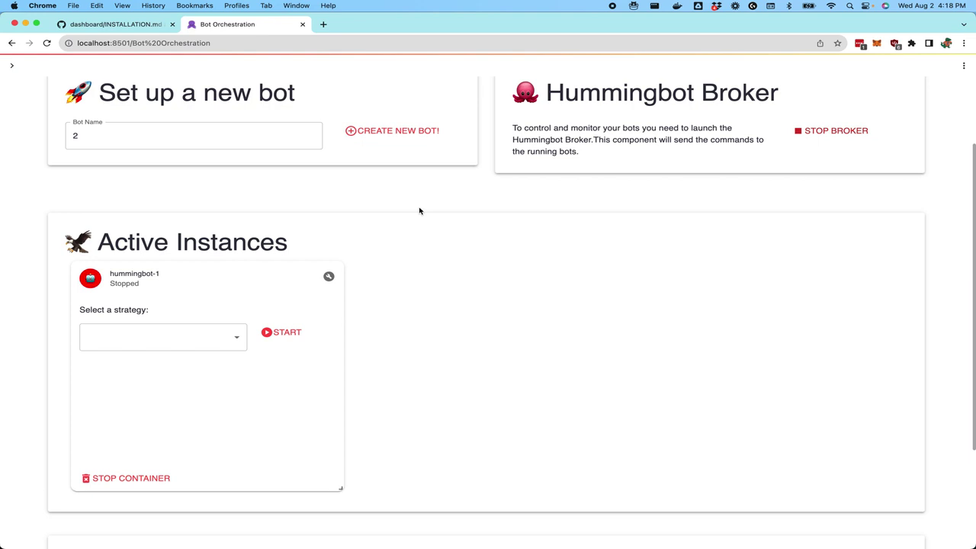
# Check the bot file management view for the folder of the newly created bot
pyautogui.scroll(2, 419, 211)
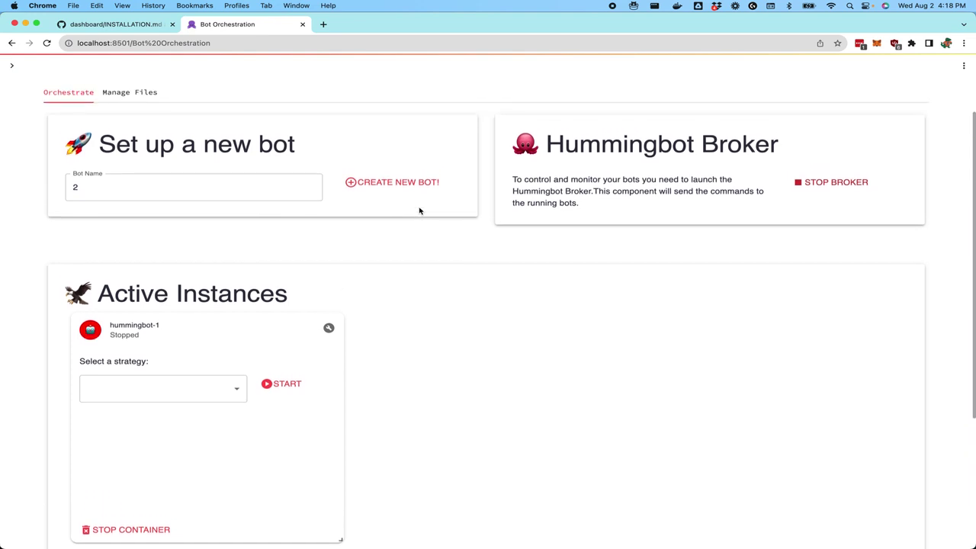
pyautogui.click(152, 100)
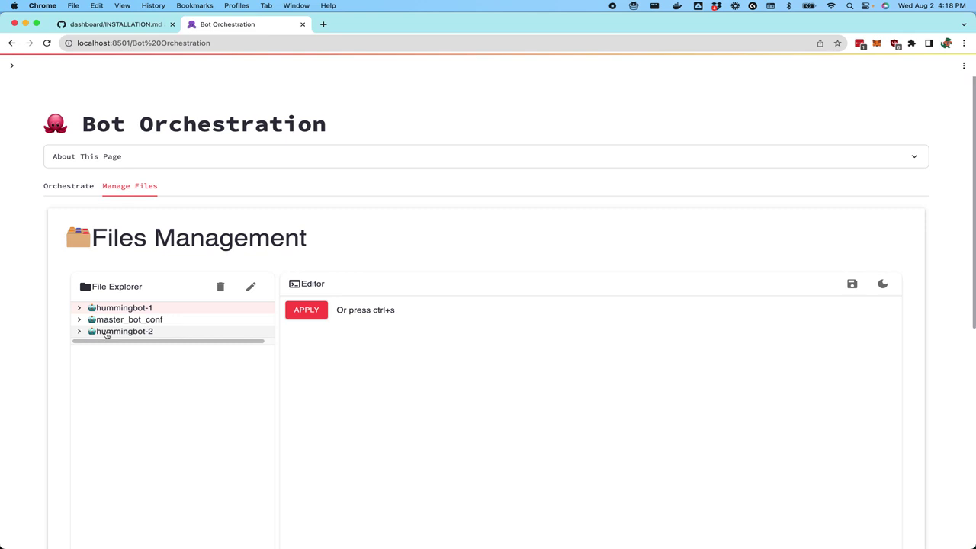
pyautogui.scroll(-1, 172, 338)
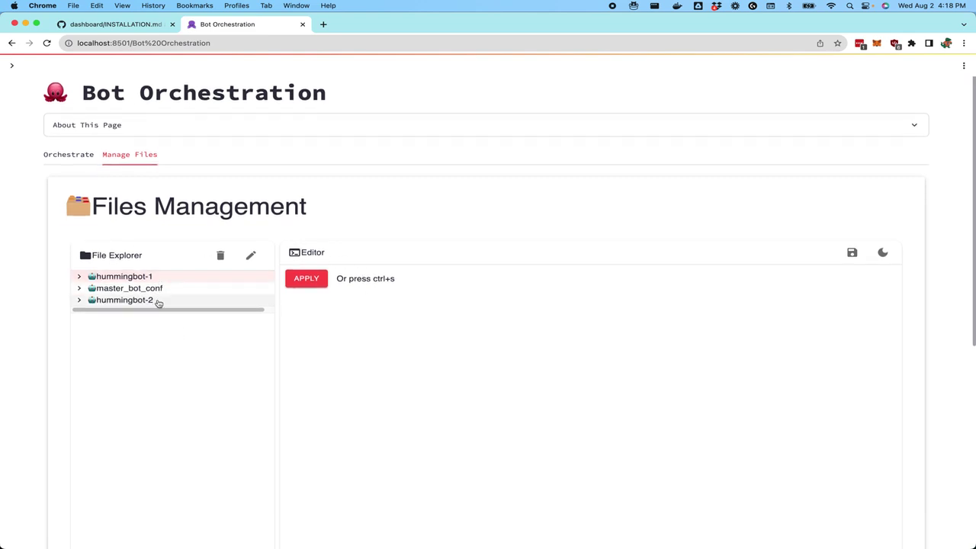
# Switch to Visual Studio Code and examine the bot folders inside hummingbot_files/bot_configs
pyautogui.press('super+Tab')
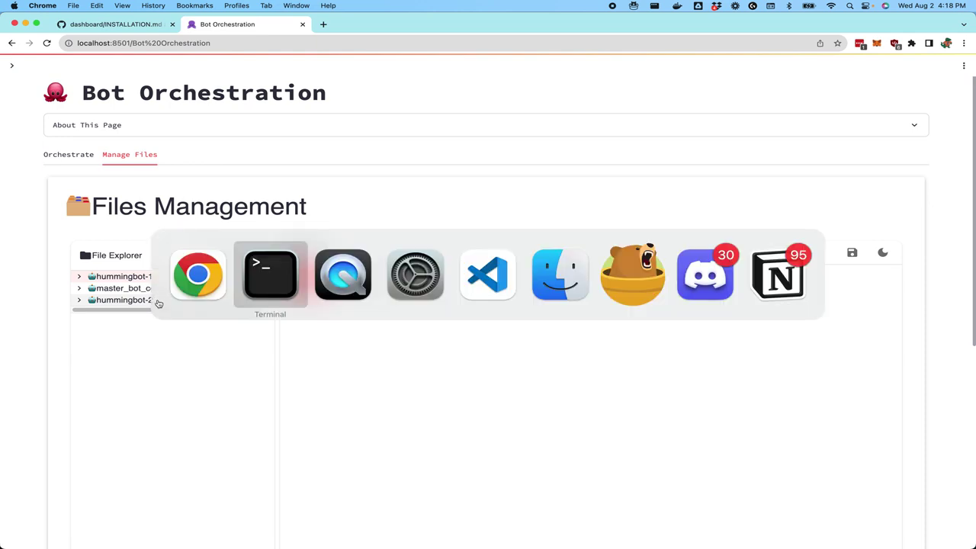
pyautogui.press('super+Tab')
pyautogui.press('super+Tab')
pyautogui.press('super+Tab')
pyautogui.press('super+Tab')
pyautogui.press('super+Tab')
pyautogui.press('super+Tab')
pyautogui.press('super+Tab')
pyautogui.press('super+Tab')
pyautogui.press('super+Tab')
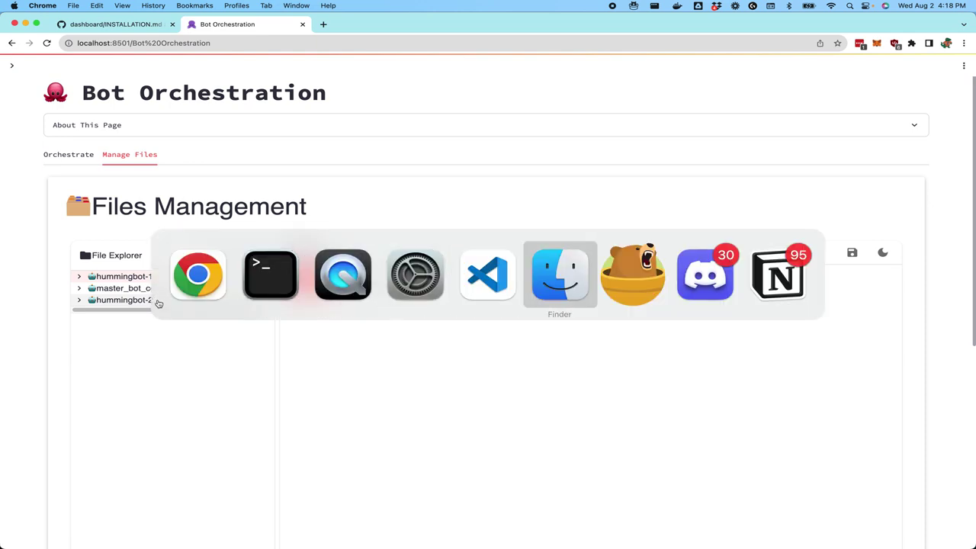
pyautogui.press('super+Tab')
pyautogui.press('super+Tab')
pyautogui.press('super+Tab')
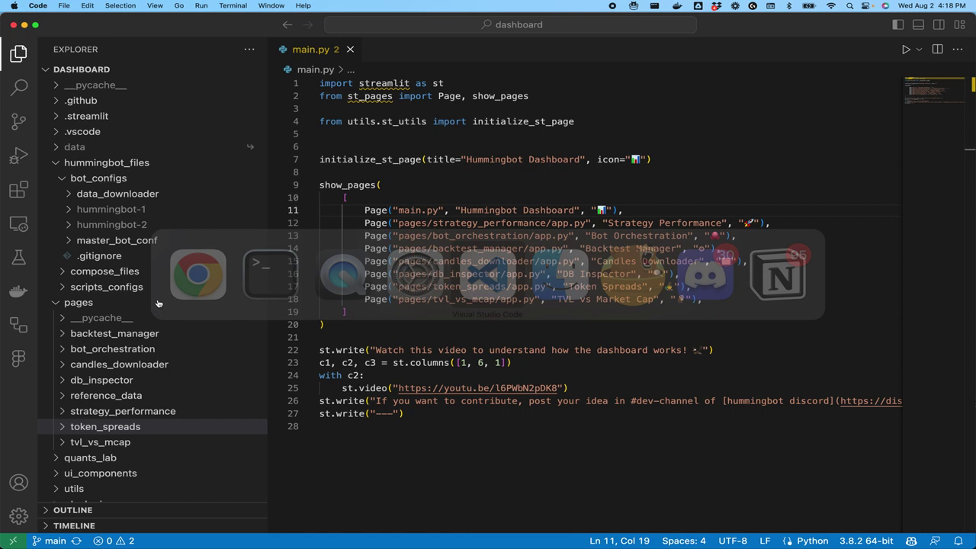
pyautogui.click(57, 164)
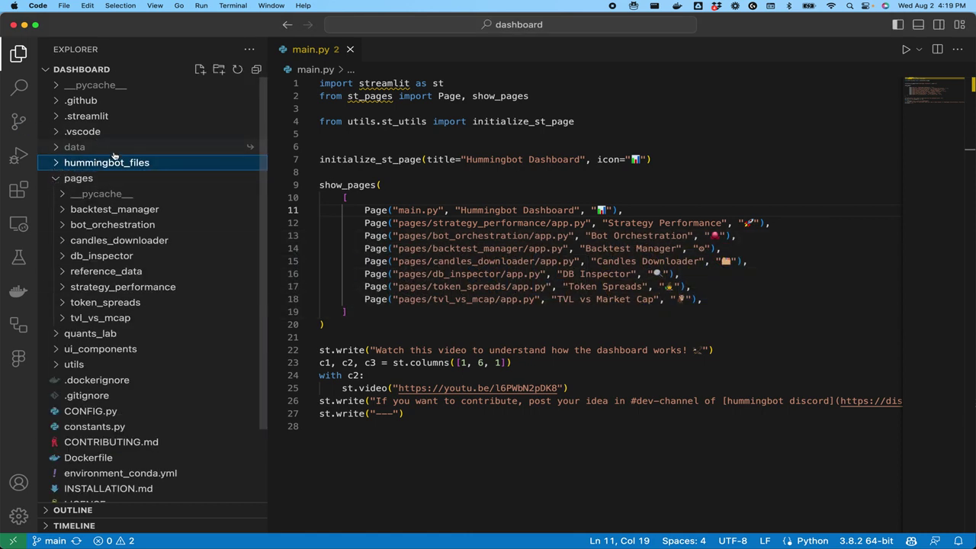
pyautogui.click(57, 165)
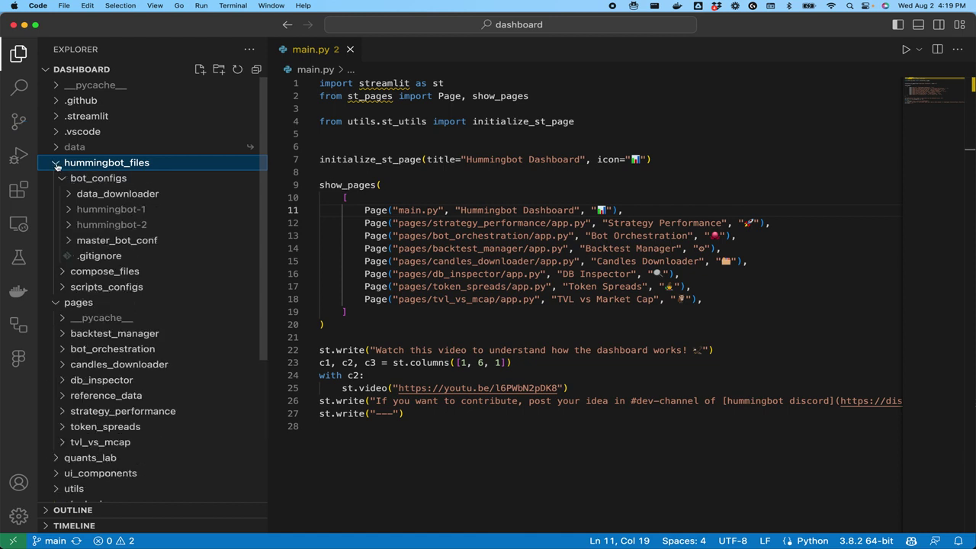
# Expand the hummingbot-2 and hummingbot-1 folders under bot_configs to inspect their subfolders, leaving master_bot_conf collapsed
pyautogui.click(68, 209)
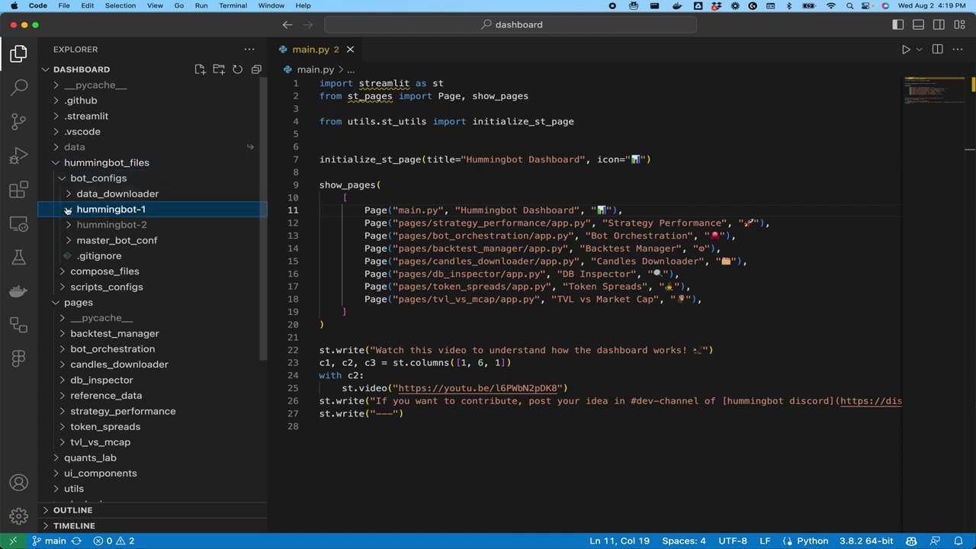
pyautogui.click(68, 210)
pyautogui.click(73, 242)
pyautogui.click(71, 242)
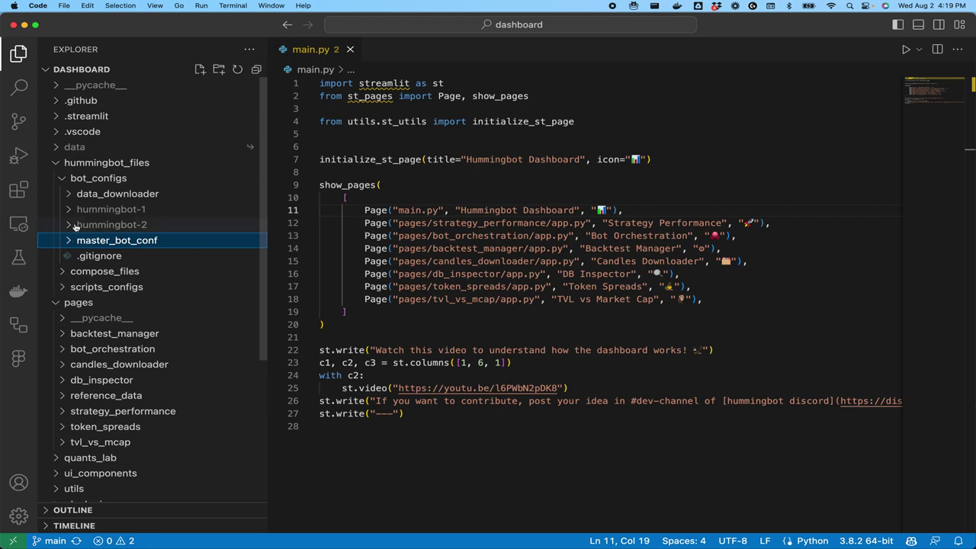
pyautogui.click(70, 225)
pyautogui.click(68, 210)
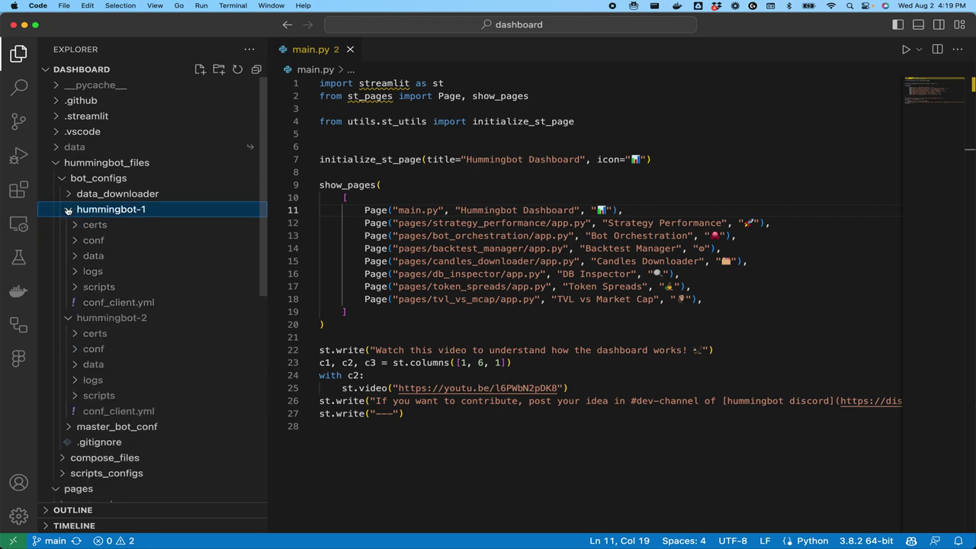
# Switch back to Chrome and open simple_pmm_example.py from the hummingbot-1 folder in the dashboard's editor
pyautogui.press('super+Tab')
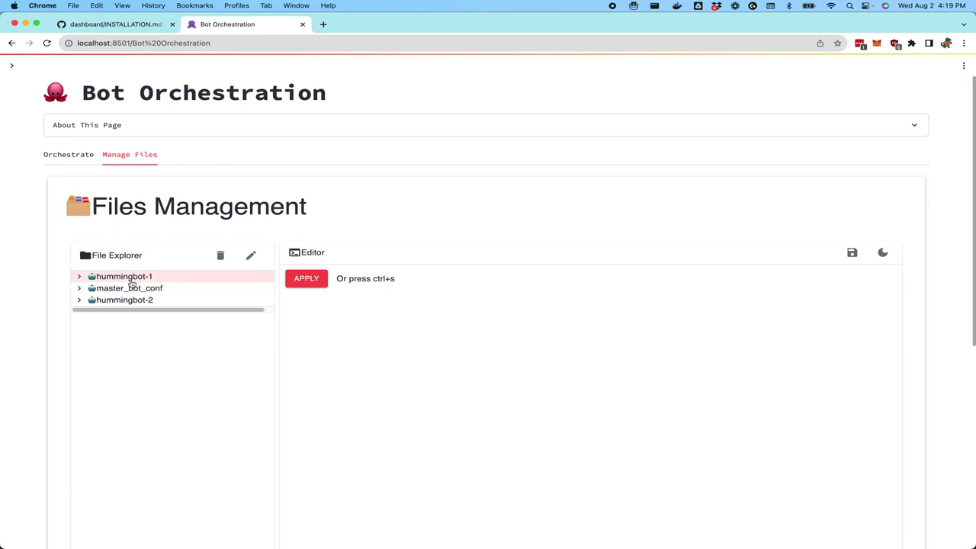
pyautogui.click(79, 279)
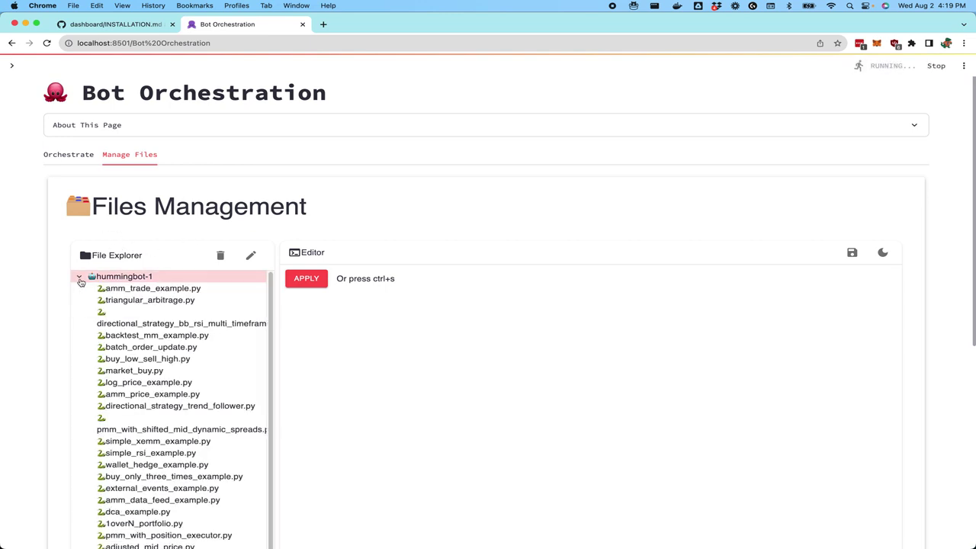
pyautogui.scroll(-1, 129, 326)
pyautogui.scroll(1, 129, 326)
pyautogui.scroll(-3, 182, 313)
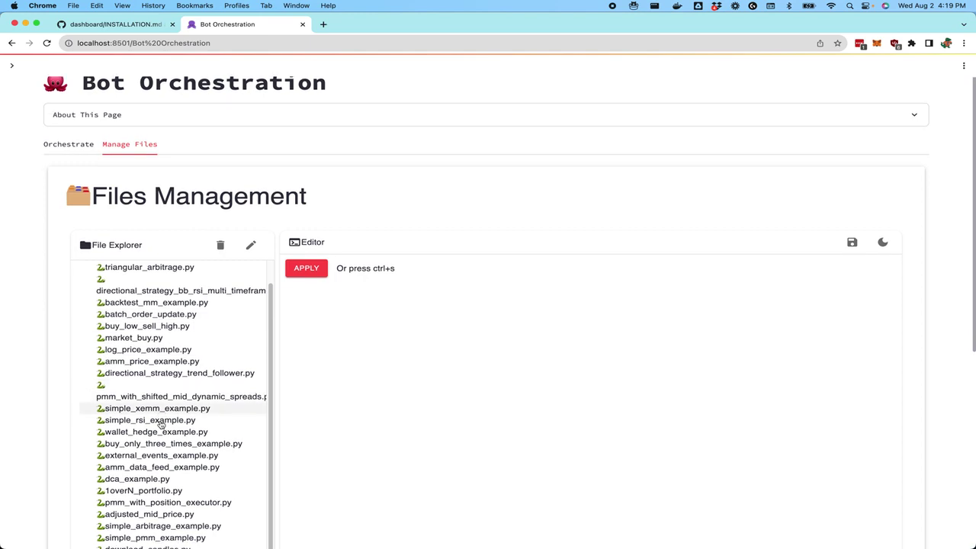
pyautogui.scroll(-5, 302, 391)
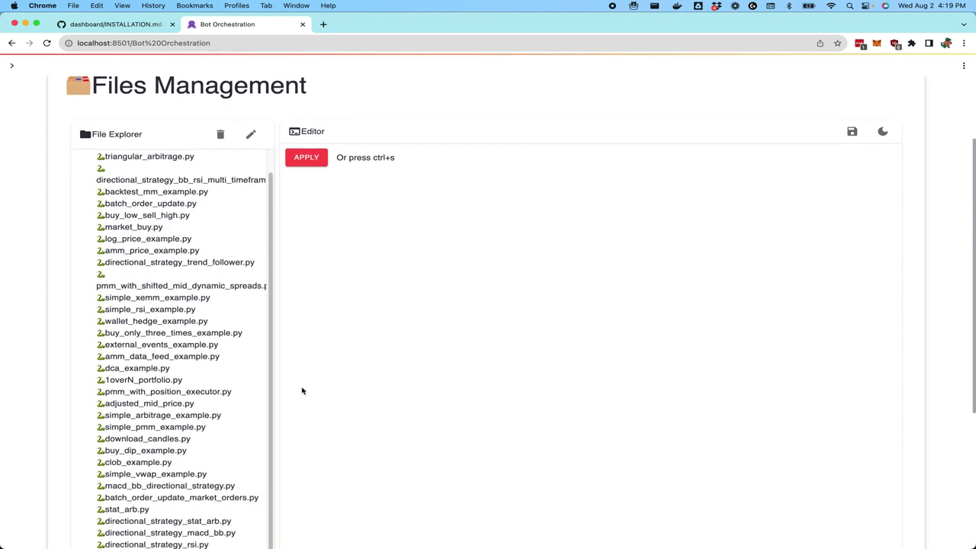
pyautogui.scroll(-10, 198, 379)
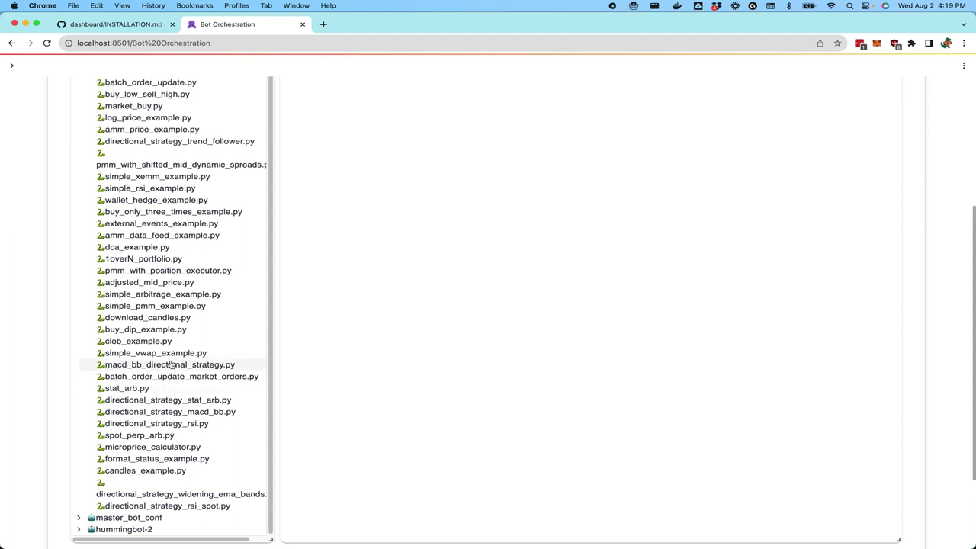
pyautogui.scroll(1, 162, 324)
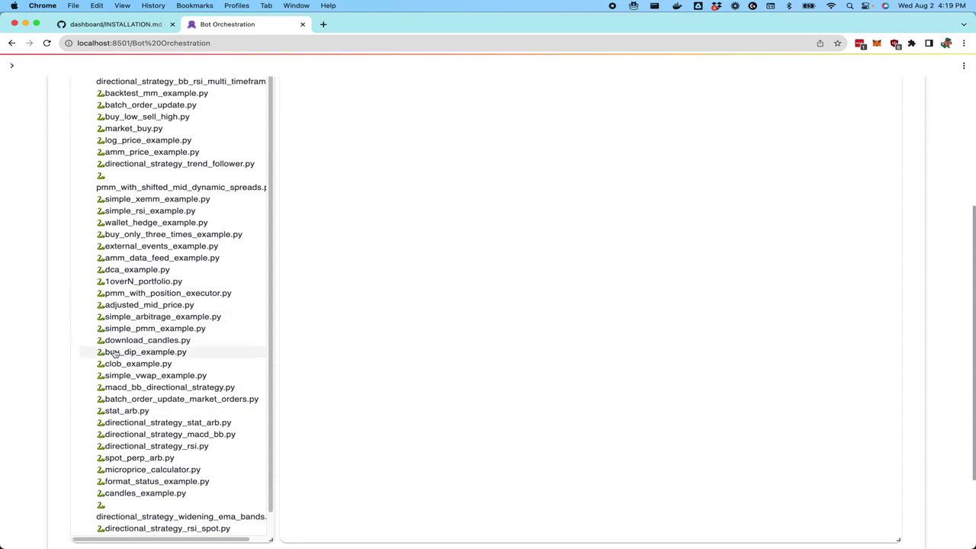
pyautogui.click(130, 333)
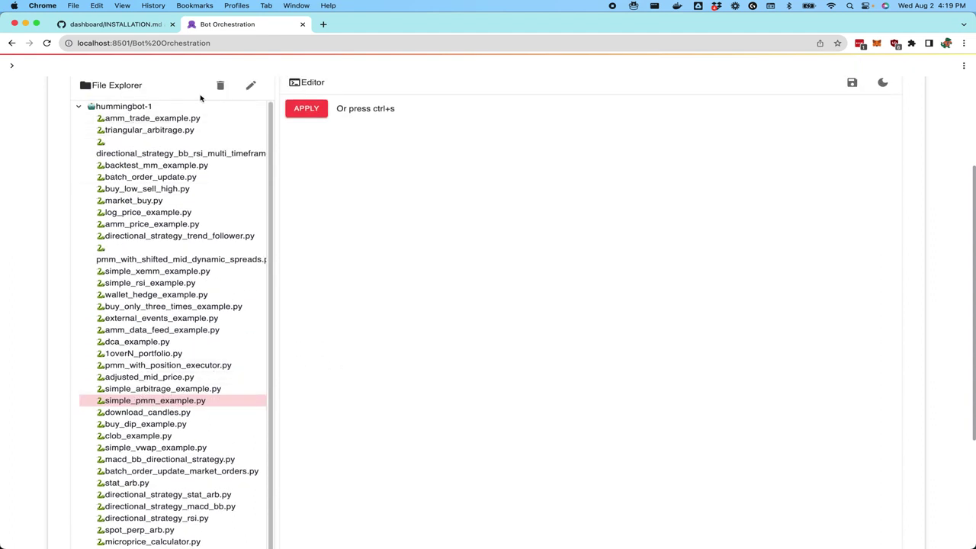
pyautogui.click(251, 87)
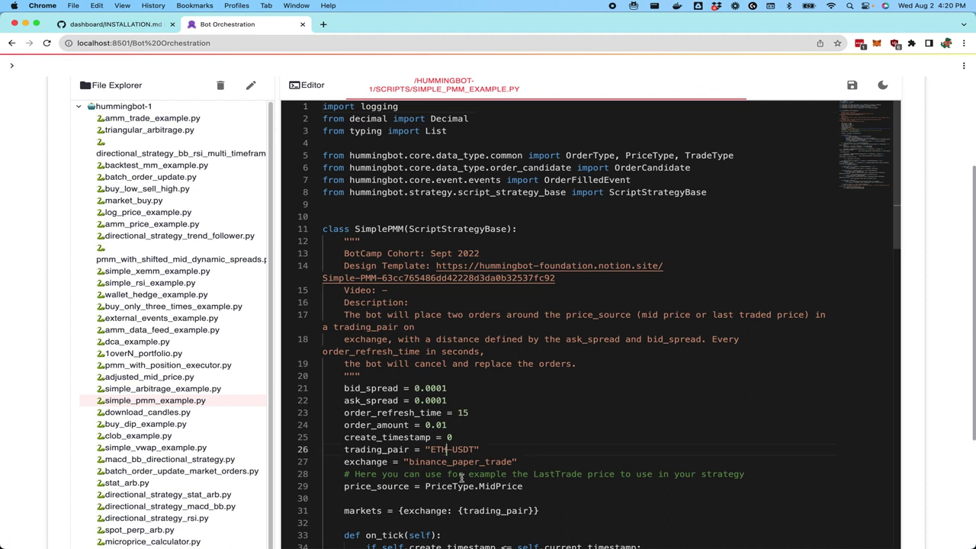
# Set trading_pair in hummingbot-1's simple_pmm_example.py to BTC-USDT, apply the edit and save the file
pyautogui.doubleClick(447, 450)
pyautogui.press('BackSpace')
pyautogui.write('BTC')
pyautogui.scroll(-3, 590, 320)
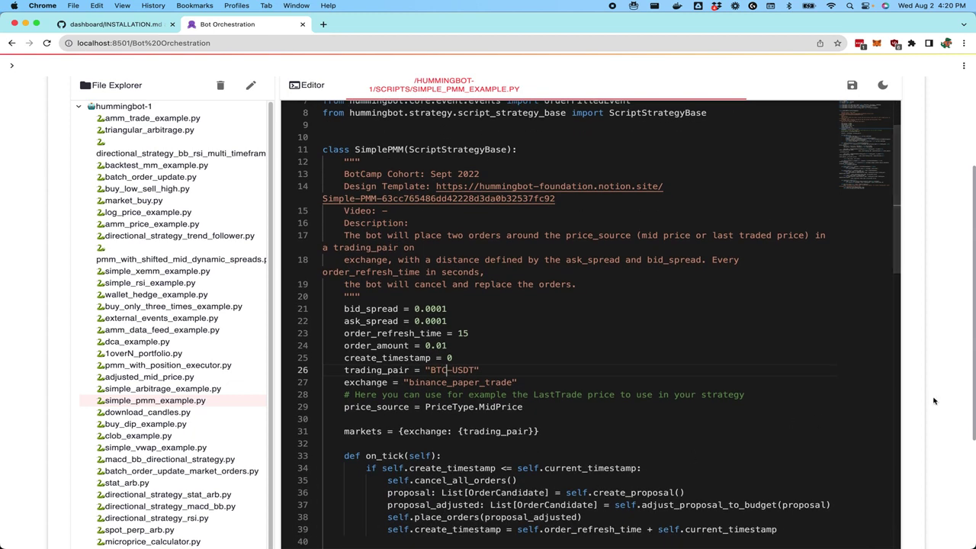
pyautogui.scroll(-2, 933, 400)
pyautogui.scroll(-1, 933, 400)
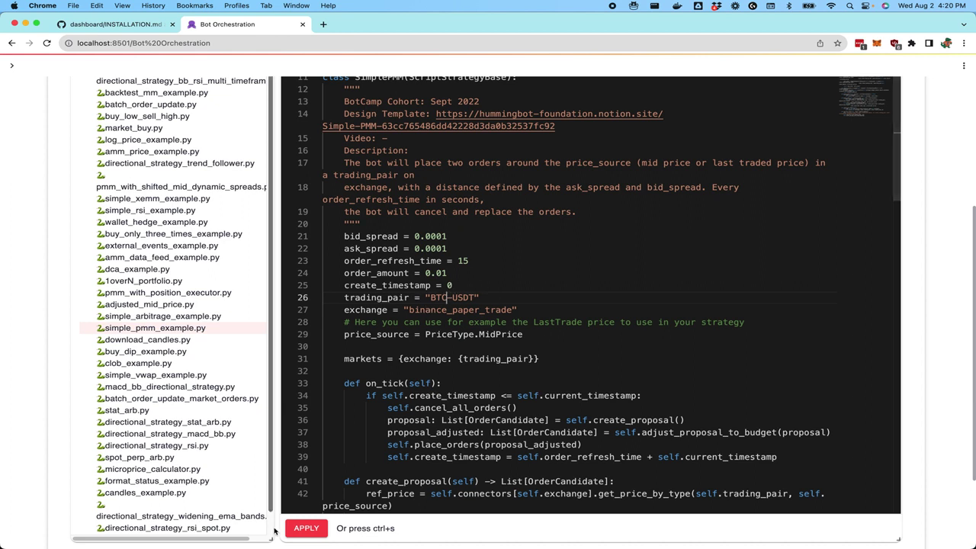
pyautogui.click(301, 526)
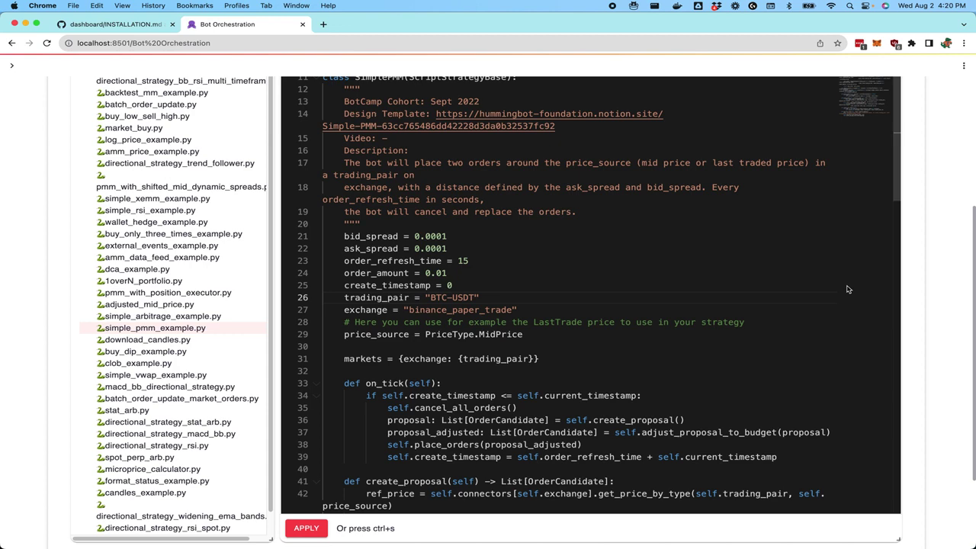
pyautogui.scroll(5, 946, 256)
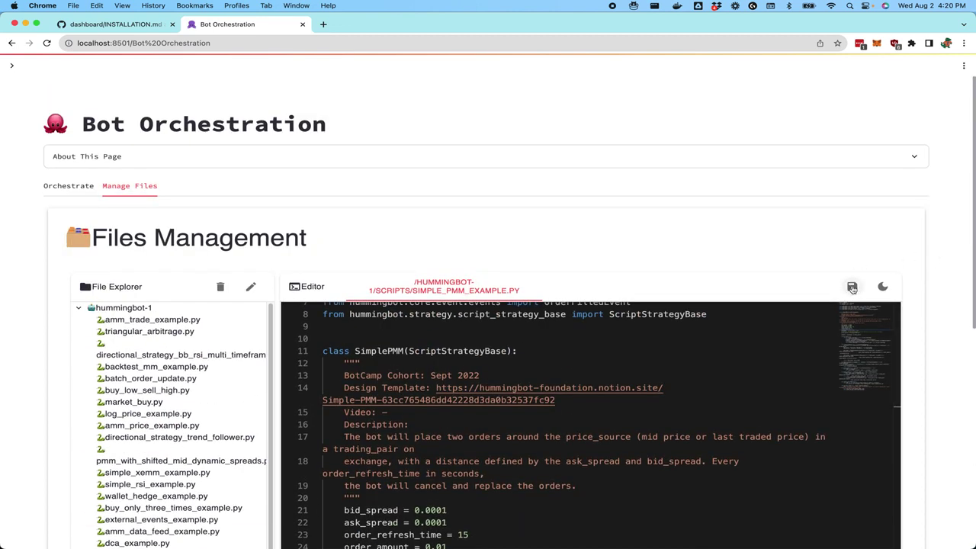
pyautogui.click(851, 288)
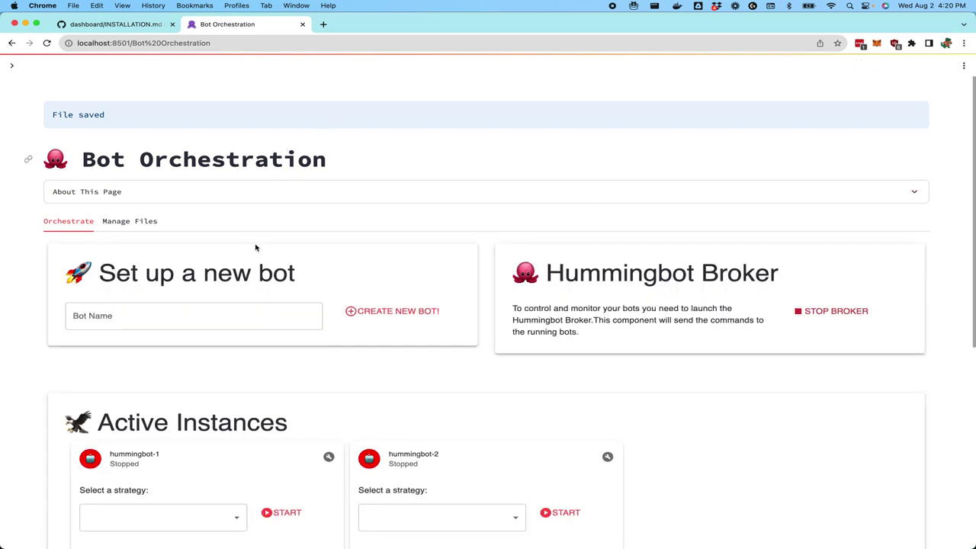
# Switch to Visual Studio Code and check the trading_pair value in simple_pmm_example.py in hummingbot-1's scripts folder
pyautogui.scroll(-5, 255, 247)
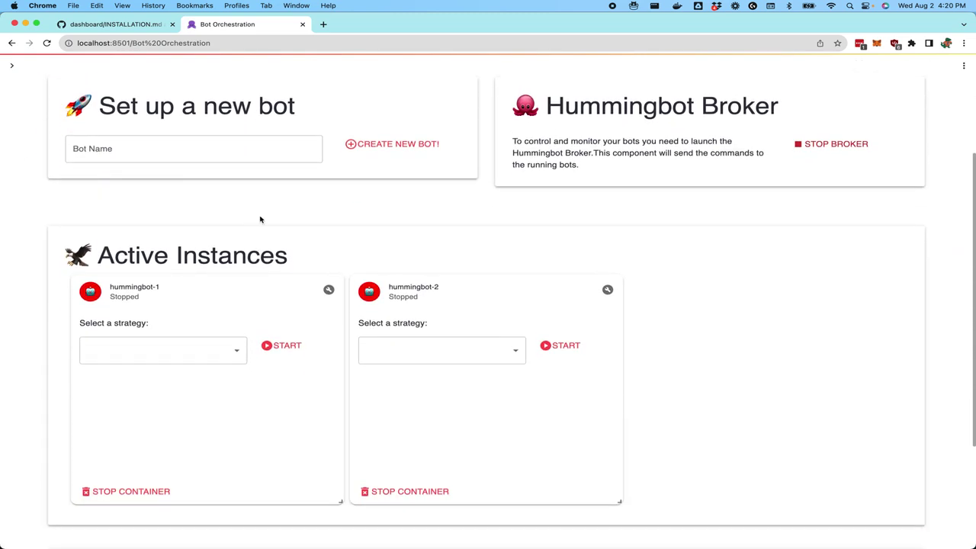
pyautogui.press('super+Tab')
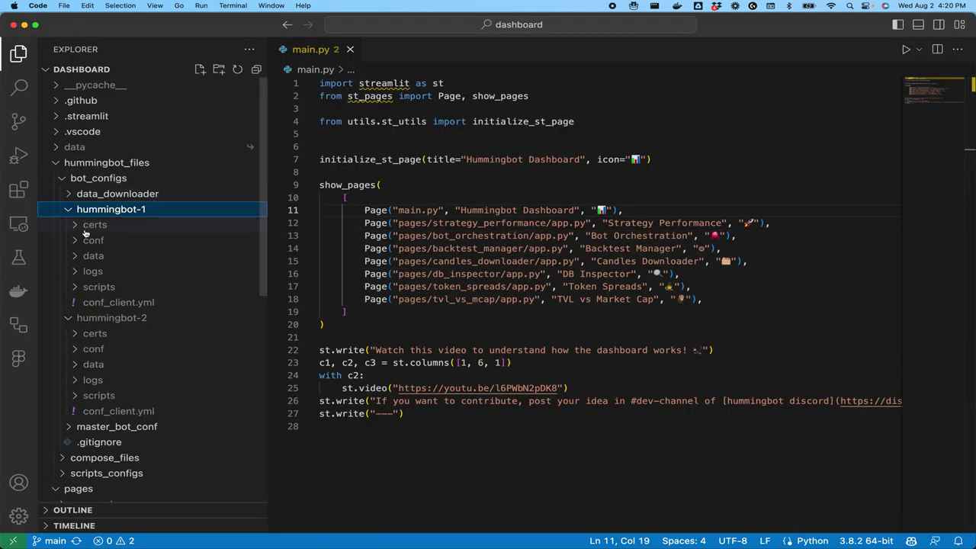
pyautogui.click(79, 287)
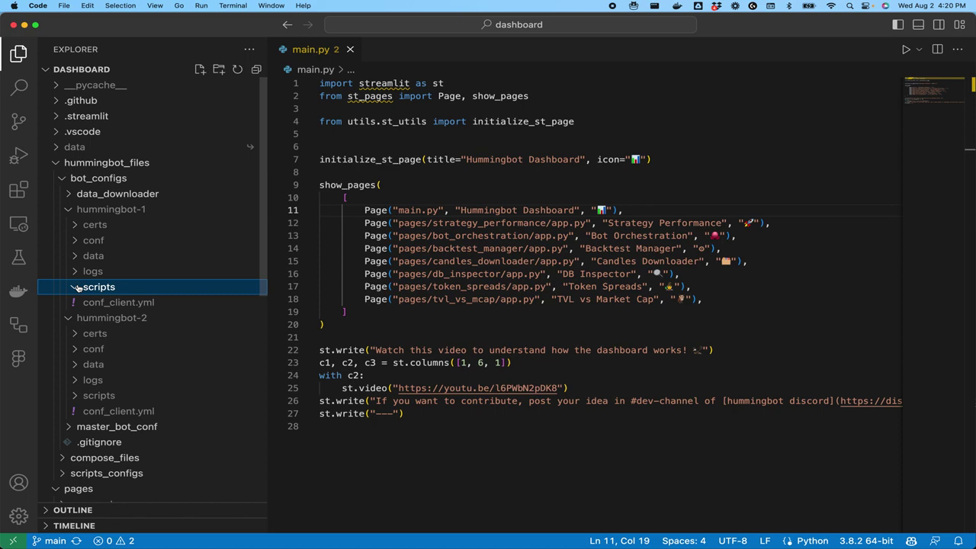
pyautogui.scroll(-10, 78, 286)
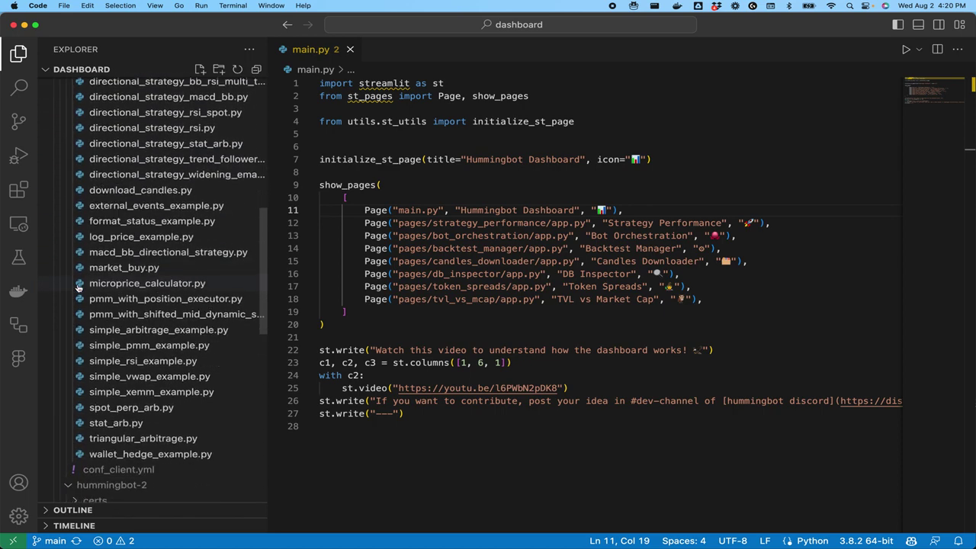
pyautogui.click(113, 341)
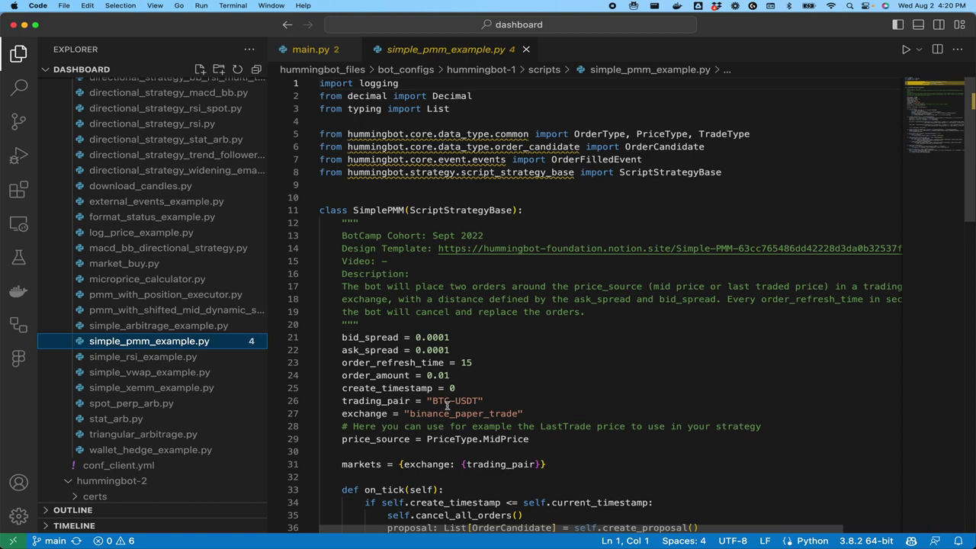
pyautogui.moveTo(451, 403); pyautogui.dragTo(433, 401)
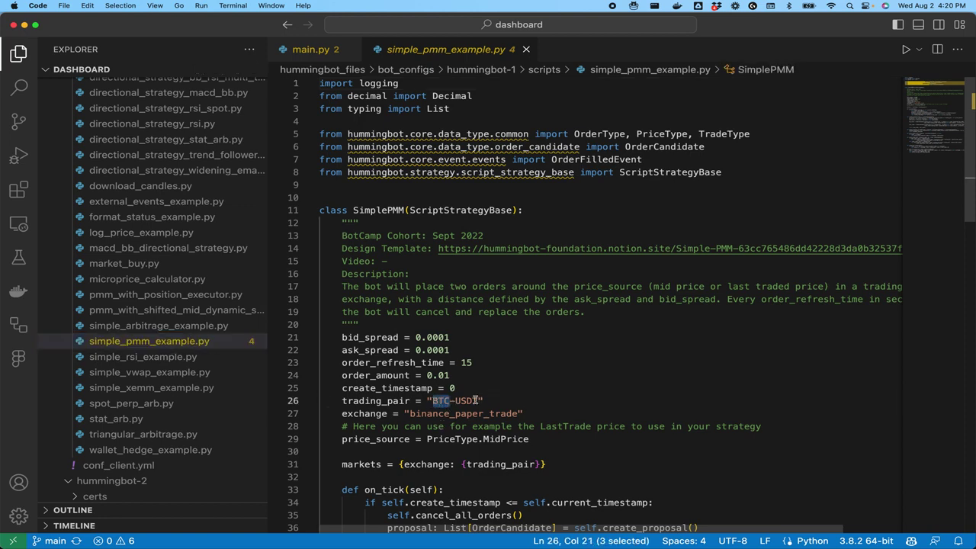
pyautogui.scroll(10, 115, 304)
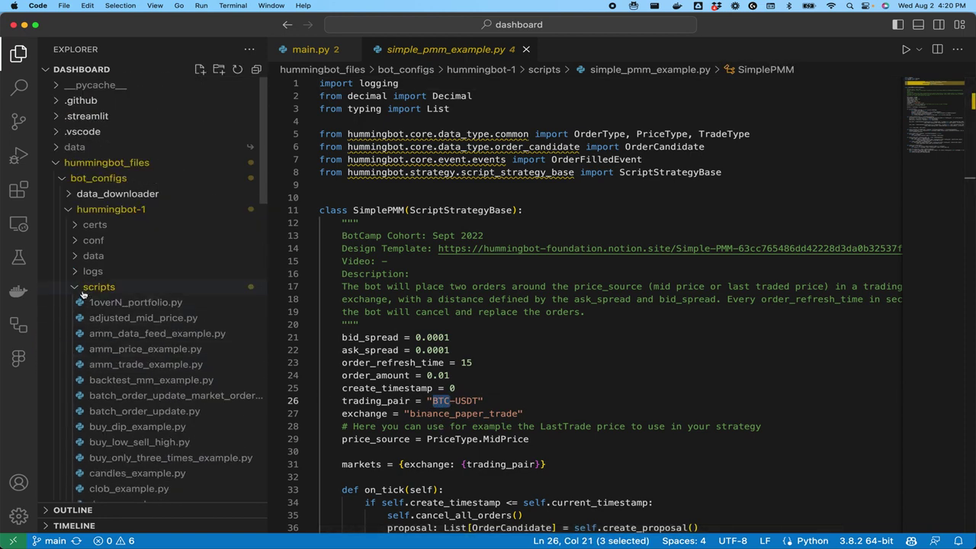
# Collapse the hummingbot-1 folder and open simple_pmm_example.py from hummingbot-2's scripts folder to check its trading_pair value
pyautogui.click(68, 210)
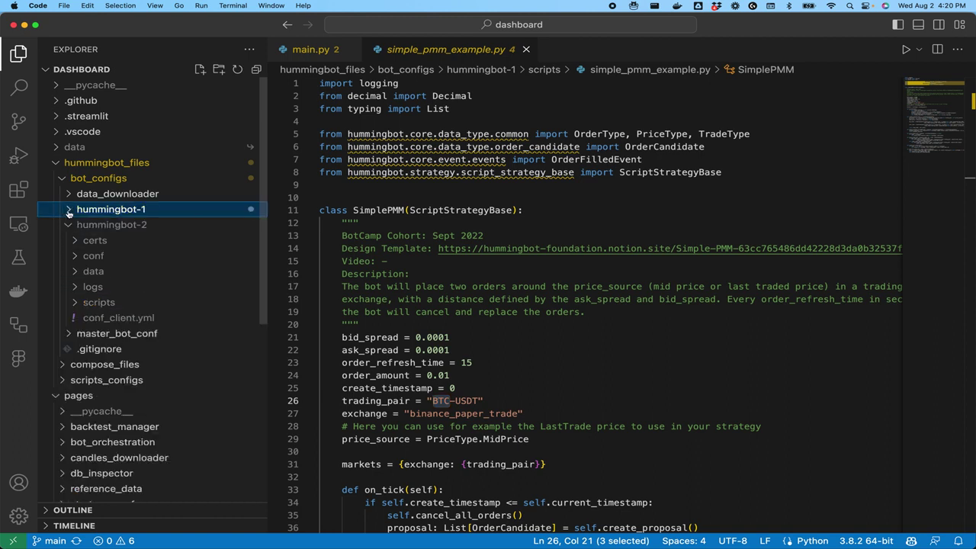
pyautogui.click(68, 226)
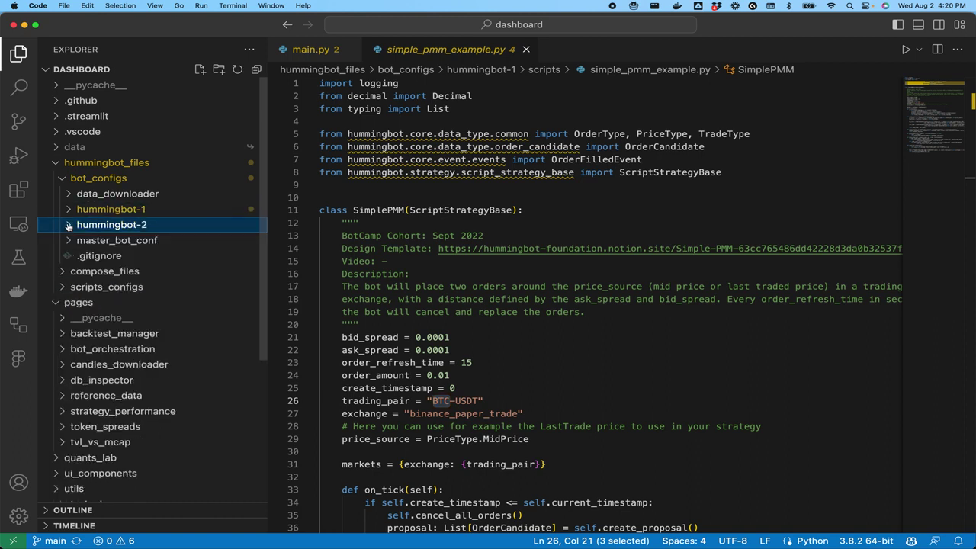
pyautogui.click(69, 226)
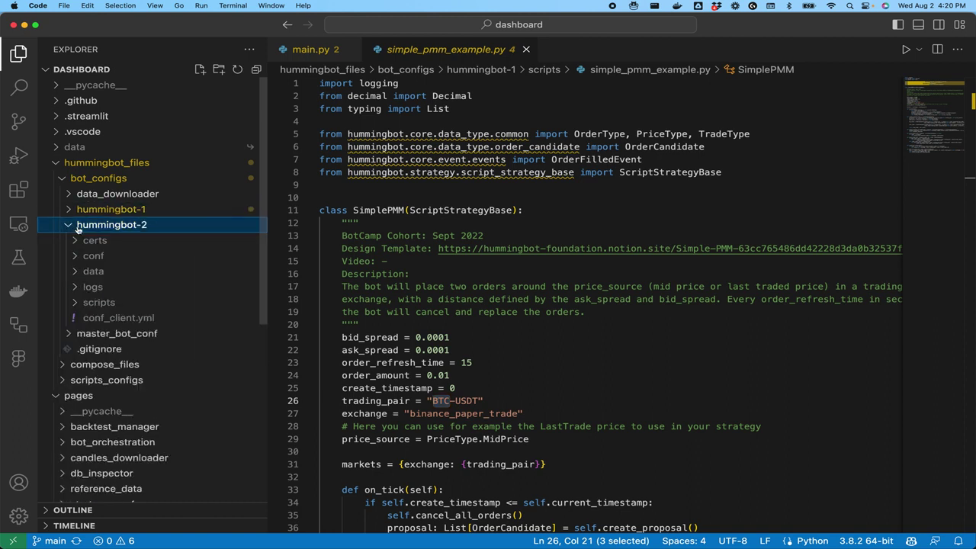
pyautogui.click(76, 303)
pyautogui.scroll(-20, 76, 305)
pyautogui.scroll(5, 75, 305)
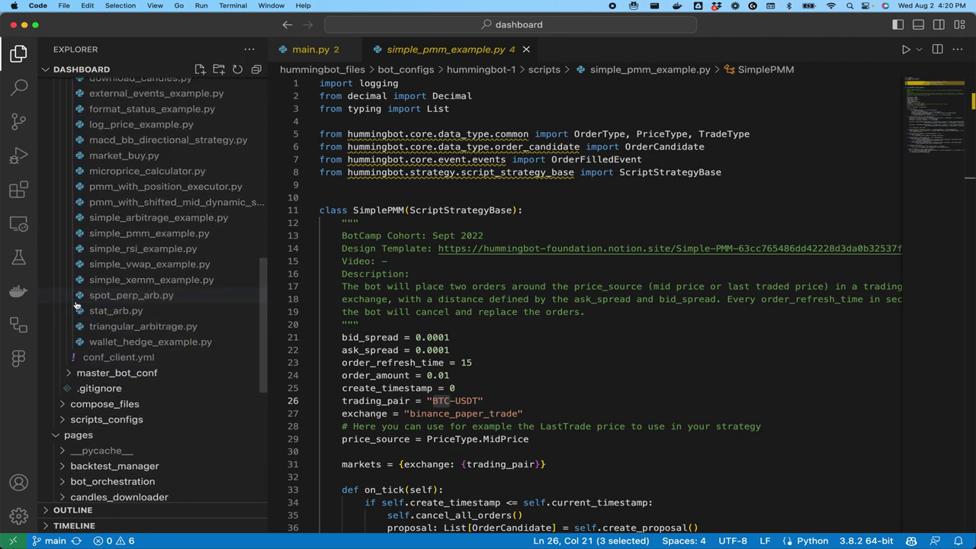
pyautogui.click(128, 238)
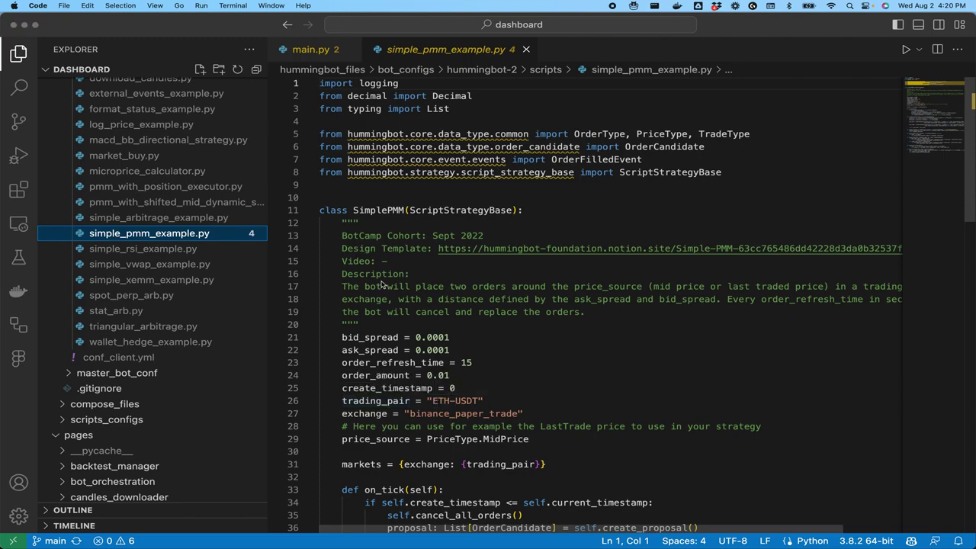
# Switch to Chrome and review hummingbot-1's simple_pmm_example.py in the dashboard's file management editor
pyautogui.press('super+Tab')
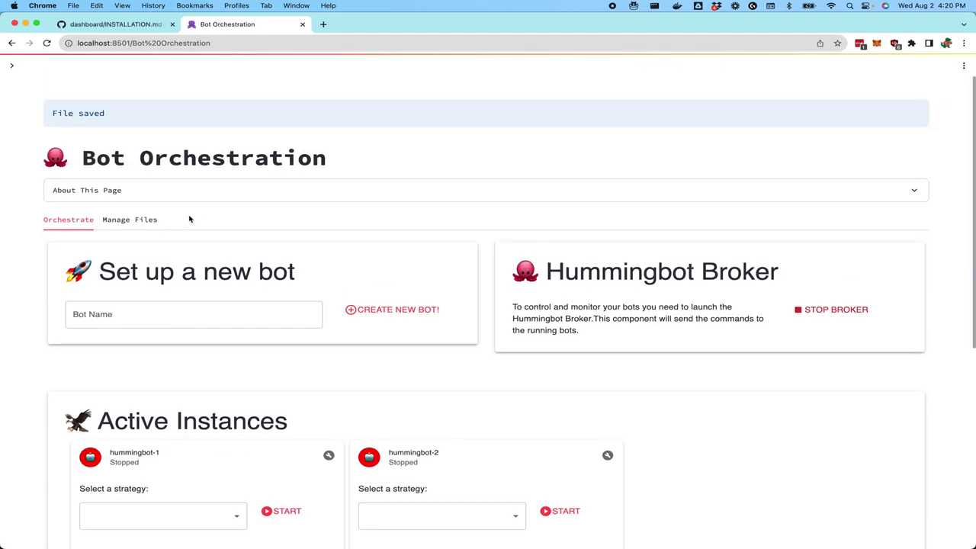
pyautogui.click(145, 221)
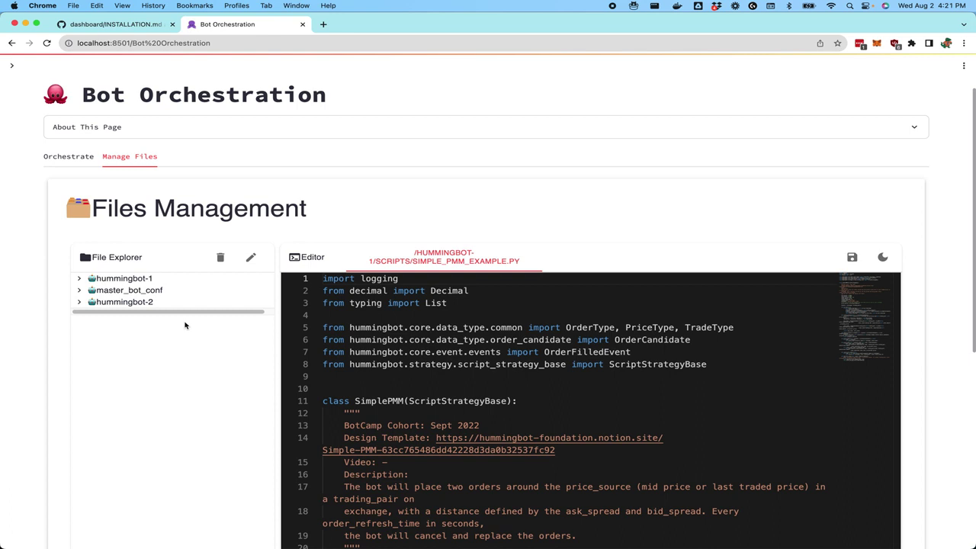
pyautogui.scroll(-1, 440, 324)
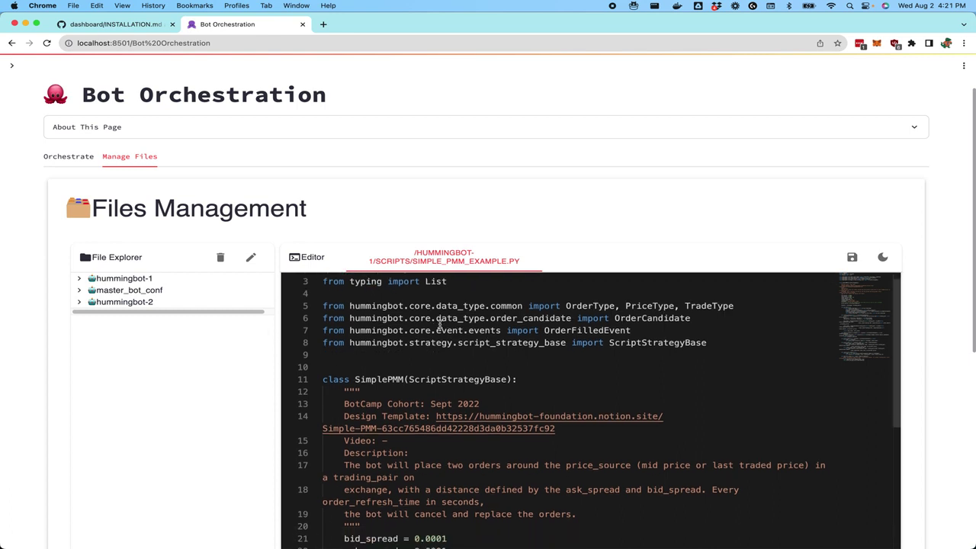
pyautogui.scroll(1, 440, 324)
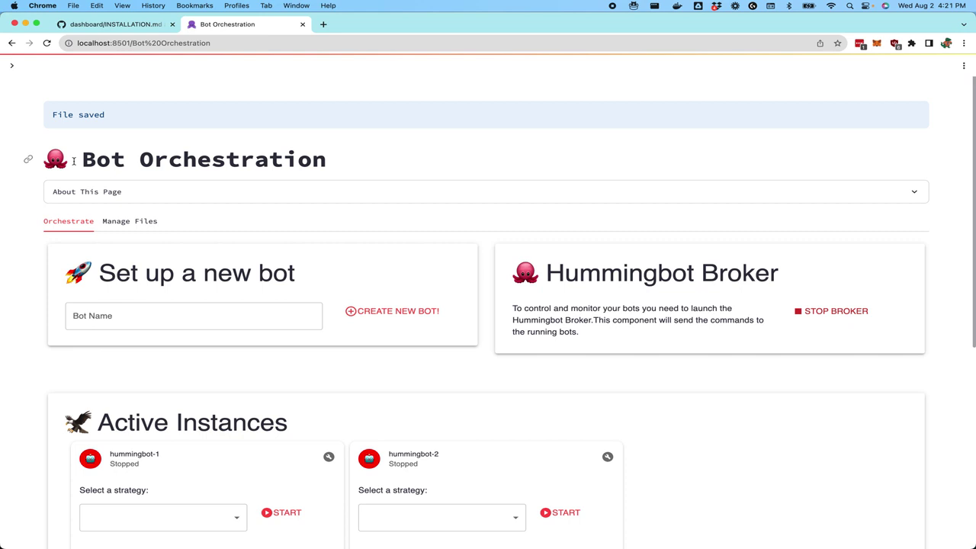
# Choose simple_pmm_example.py as the strategy for the hummingbot-1 active instance on the Orchestrate page
pyautogui.scroll(-3, 32, 285)
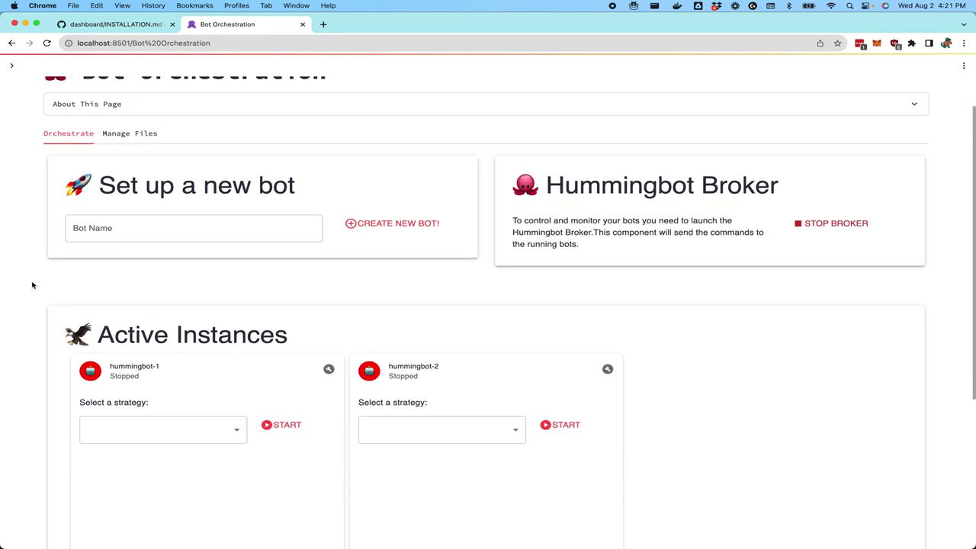
pyautogui.scroll(-5, 32, 286)
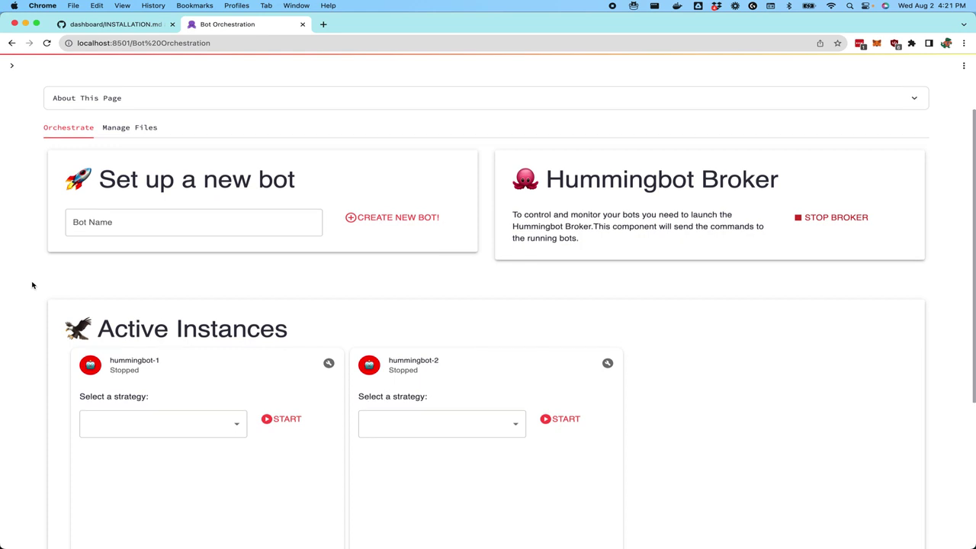
pyautogui.scroll(-1, 33, 285)
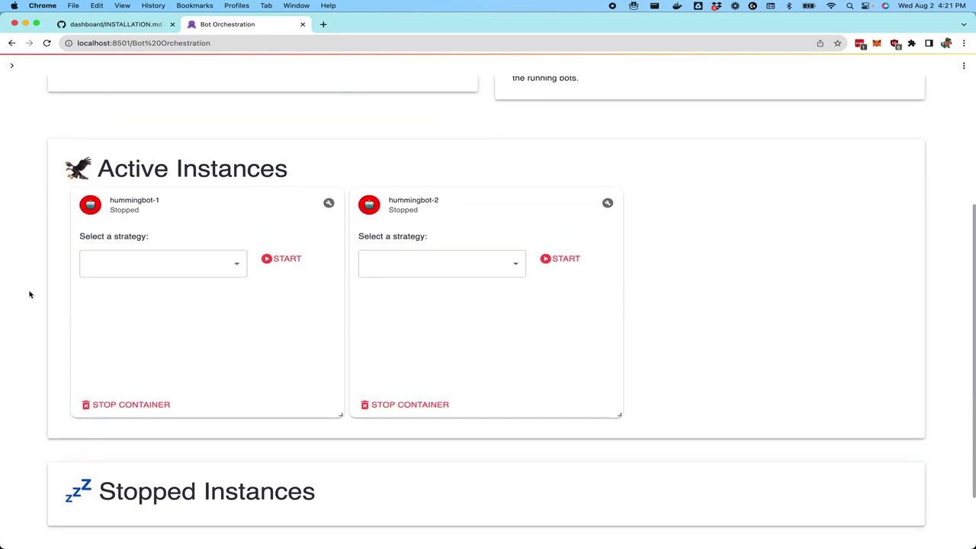
pyautogui.click(237, 267)
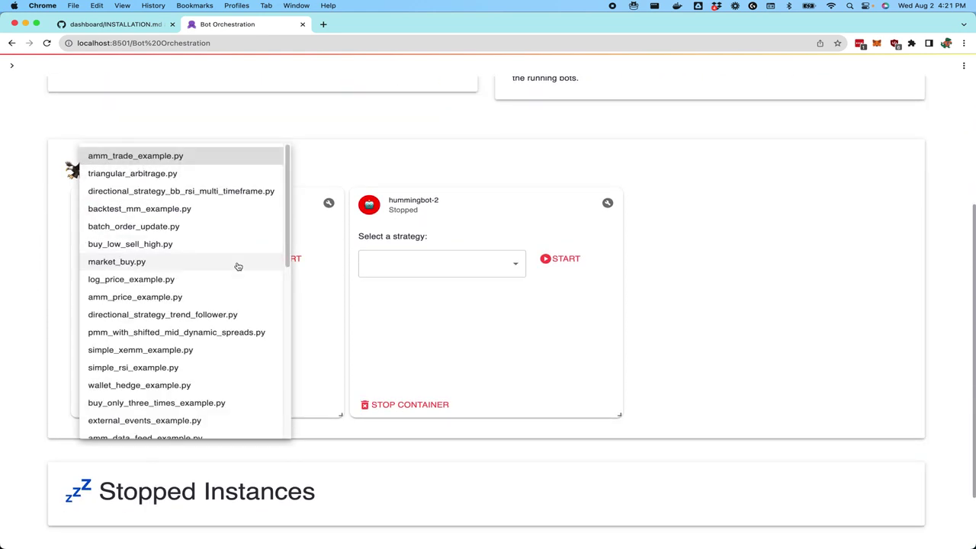
pyautogui.scroll(-1, 231, 308)
pyautogui.scroll(-10, 232, 308)
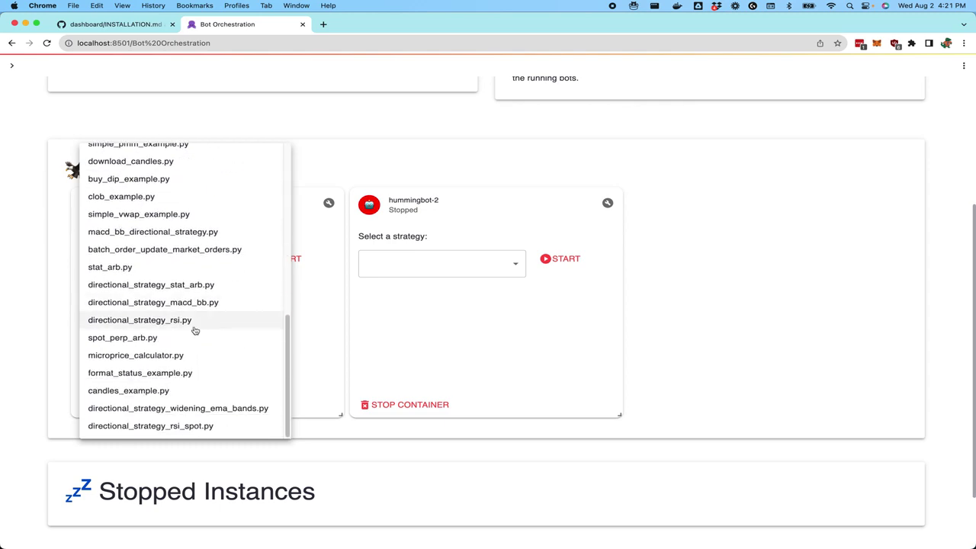
pyautogui.scroll(3, 200, 333)
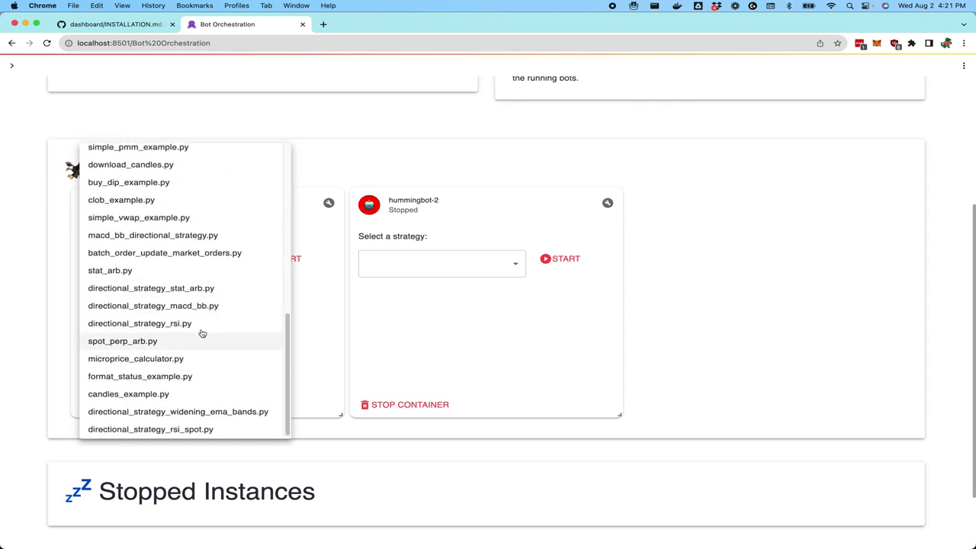
pyautogui.scroll(10, 201, 333)
pyautogui.scroll(-3, 201, 331)
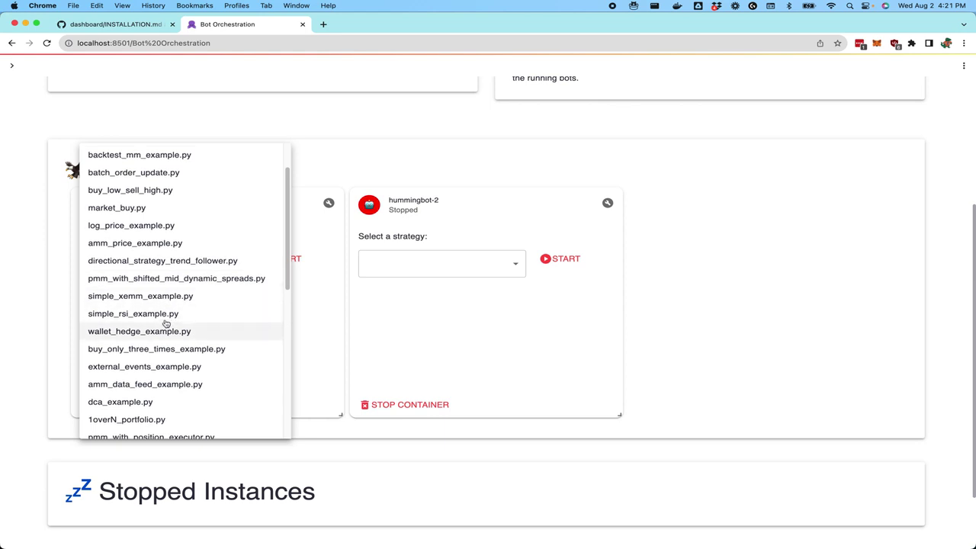
pyautogui.scroll(2, 166, 324)
pyautogui.scroll(2, 167, 323)
pyautogui.scroll(-1, 161, 320)
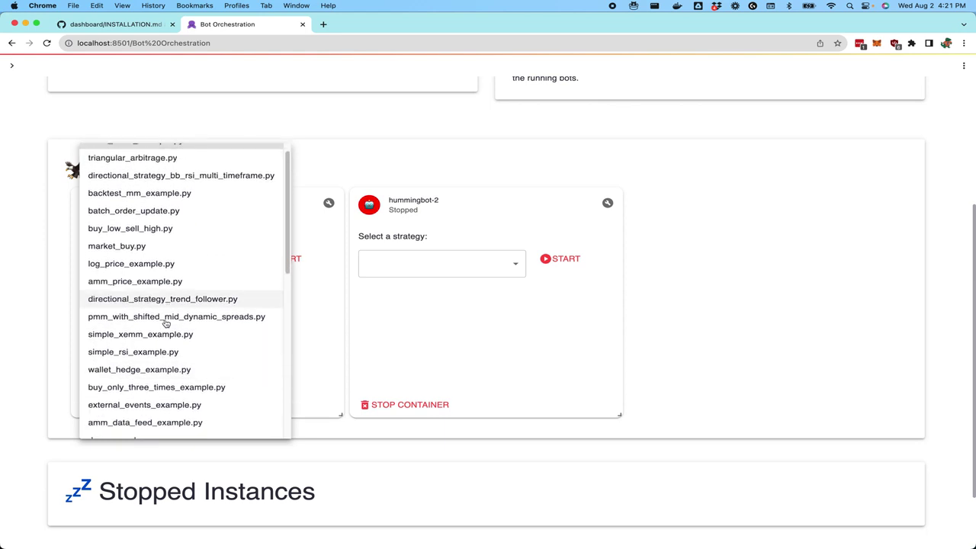
pyautogui.scroll(-5, 148, 364)
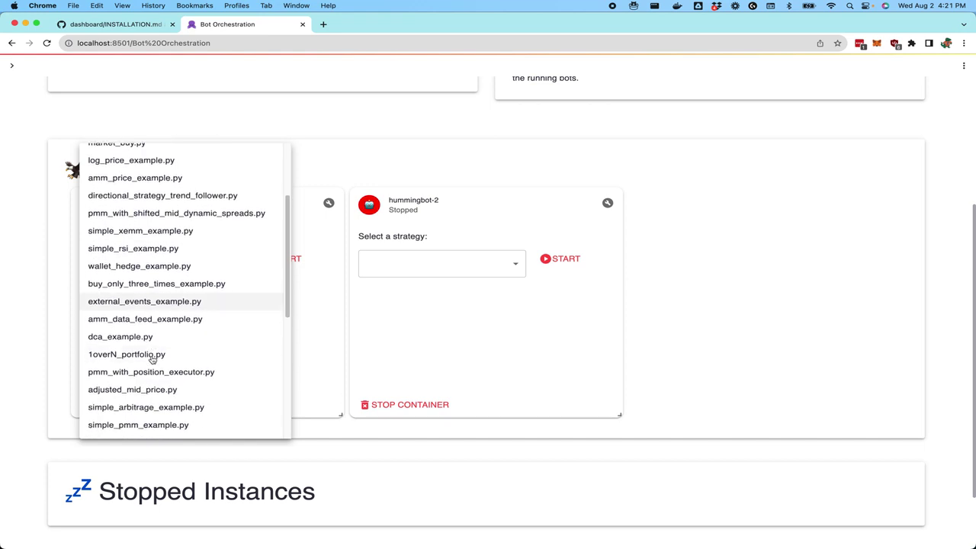
pyautogui.click(136, 402)
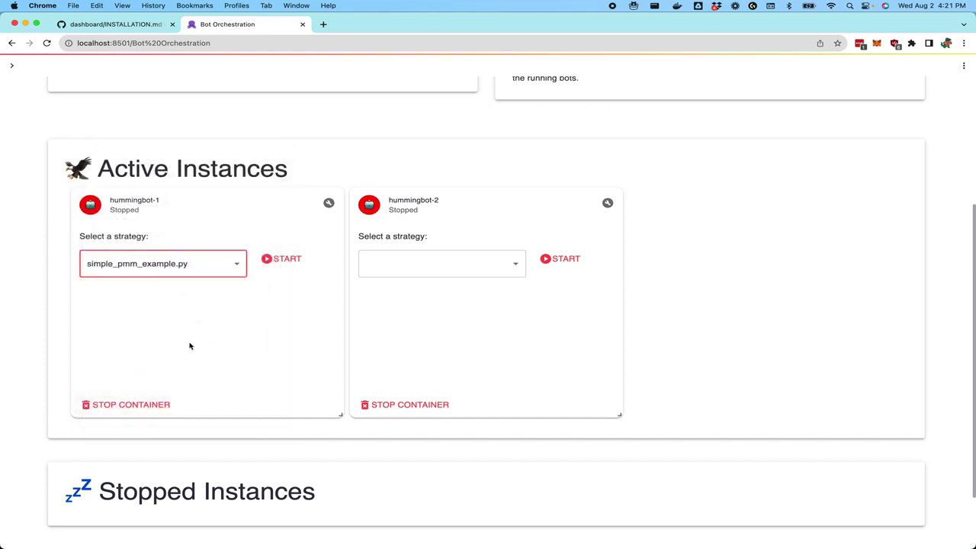
# Start hummingbot-1's selected strategy and reload the Bot Orchestration page to check the instance's status and trades
pyautogui.click(284, 263)
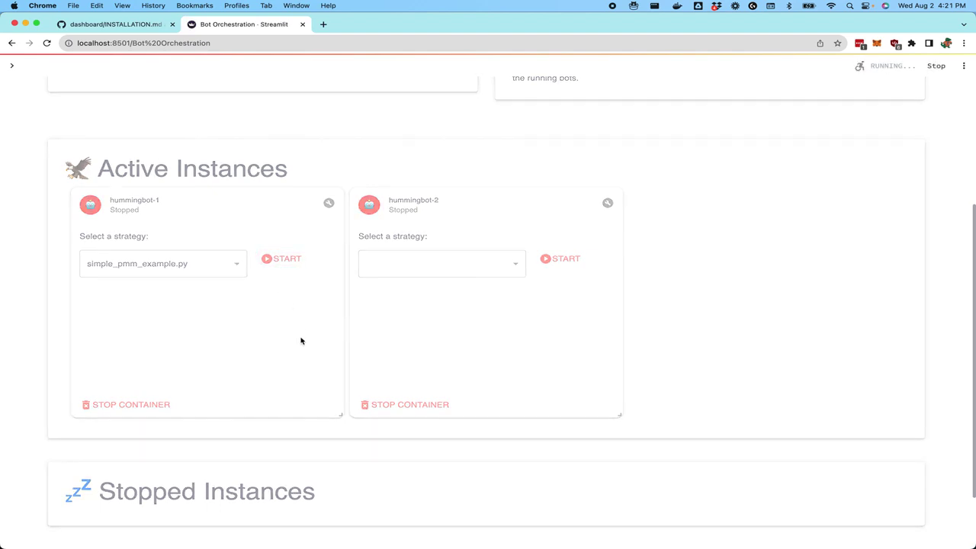
pyautogui.scroll(1, 363, 203)
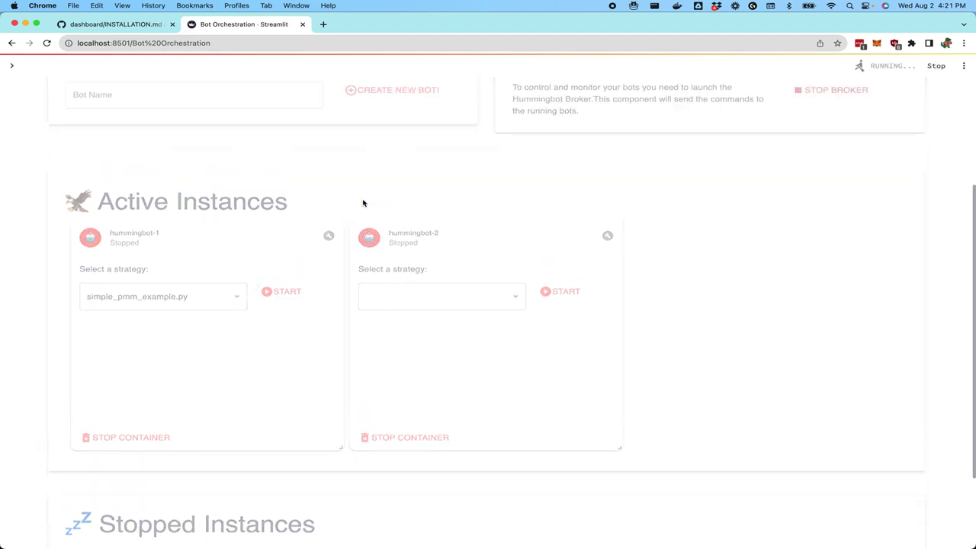
pyautogui.scroll(5, 362, 203)
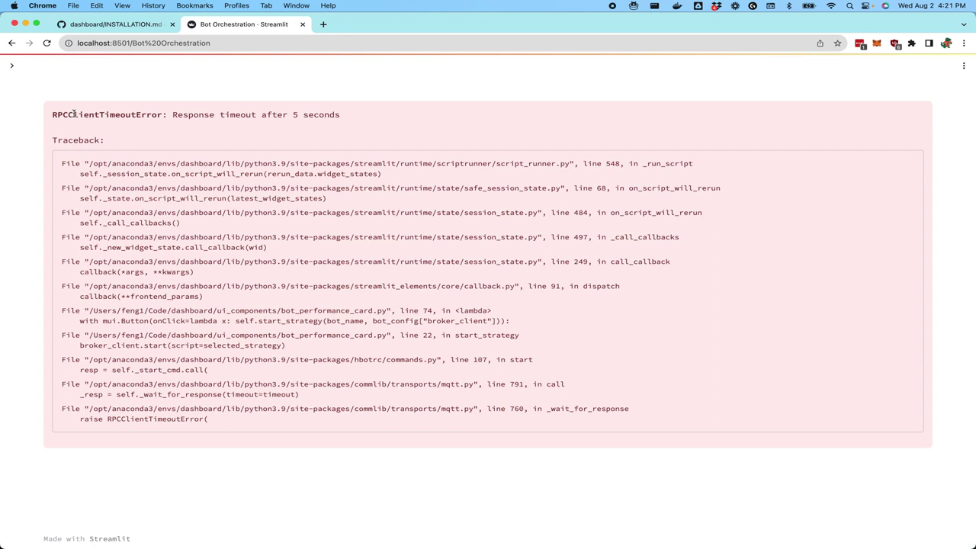
pyautogui.click(47, 43)
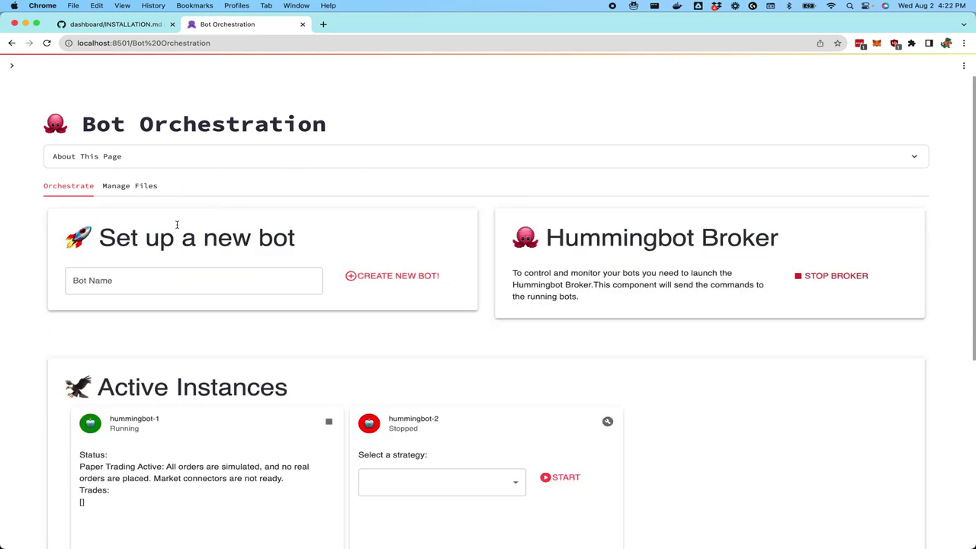
pyautogui.scroll(-1, 212, 277)
pyautogui.scroll(-2, 156, 454)
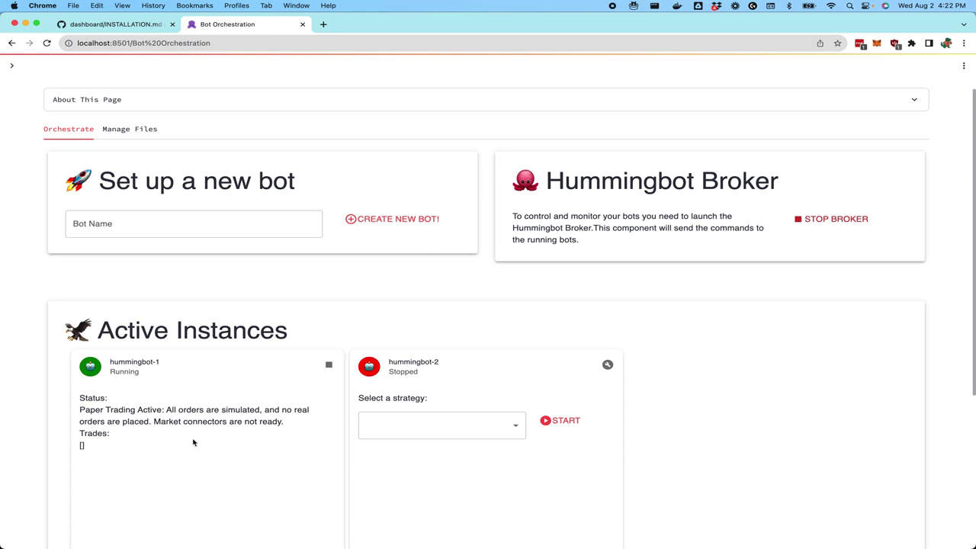
pyautogui.scroll(-3, 192, 442)
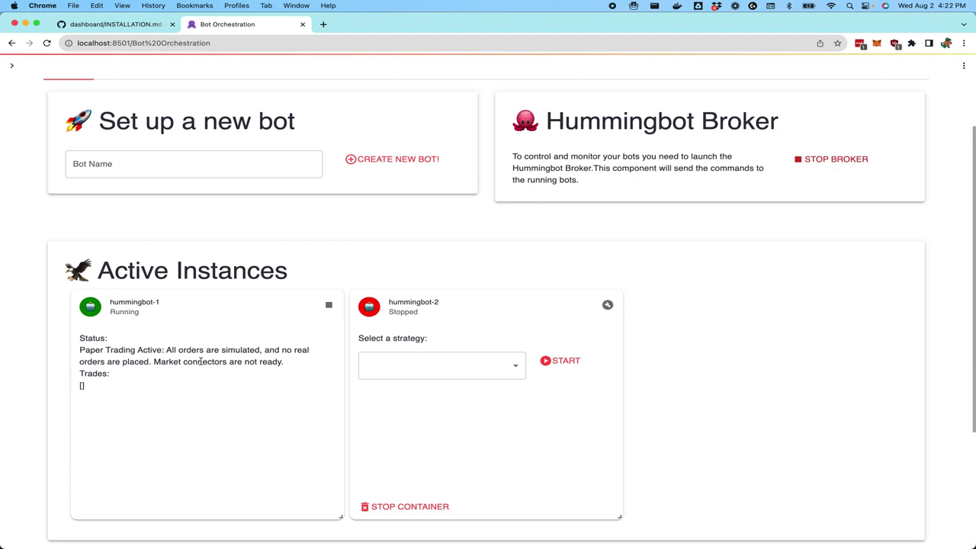
# Check the Streamlit log in Terminal, return to Chrome and reload Bot Orchestration to refresh hummingbot-1's status and trades
pyautogui.press('super+Tab')
pyautogui.press('super+Tab')
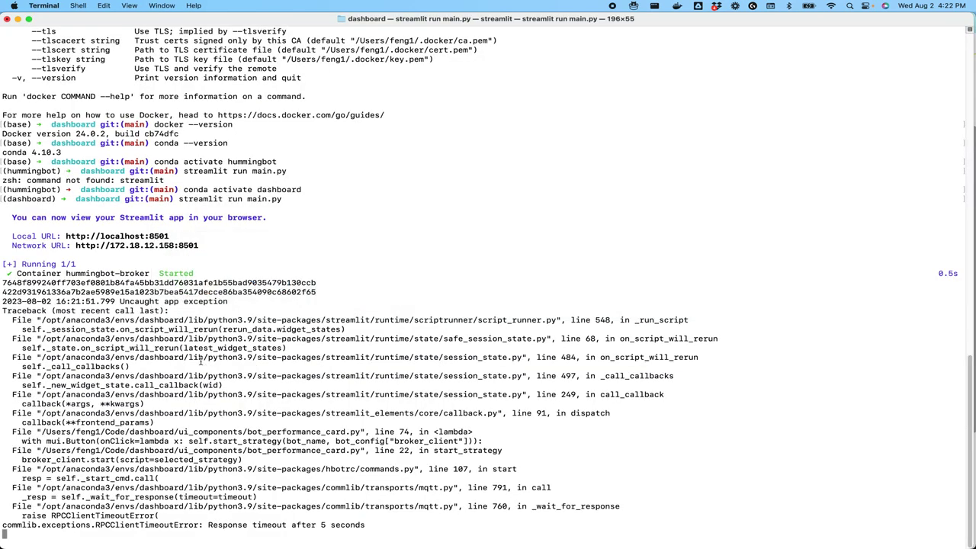
pyautogui.press('super+Tab')
pyautogui.press('super+r')
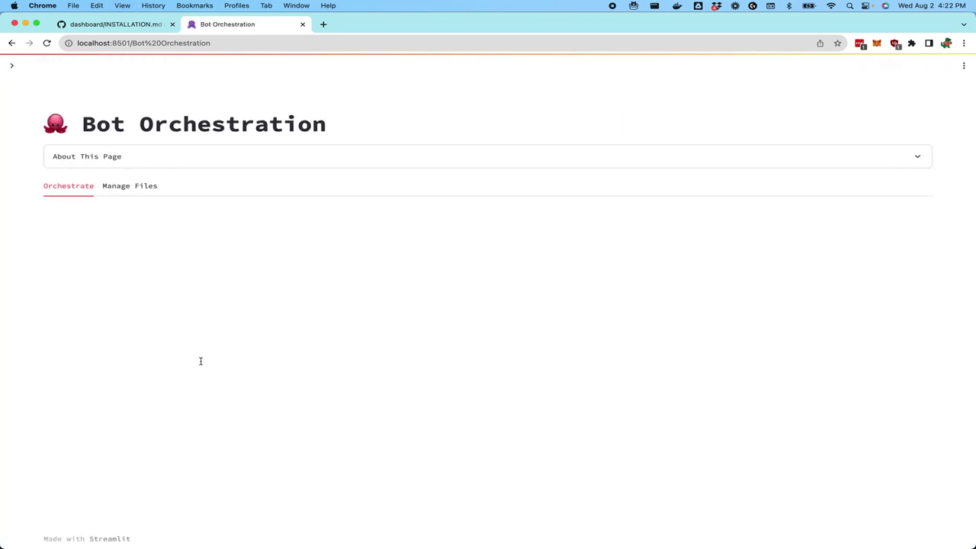
pyautogui.scroll(-3, 201, 360)
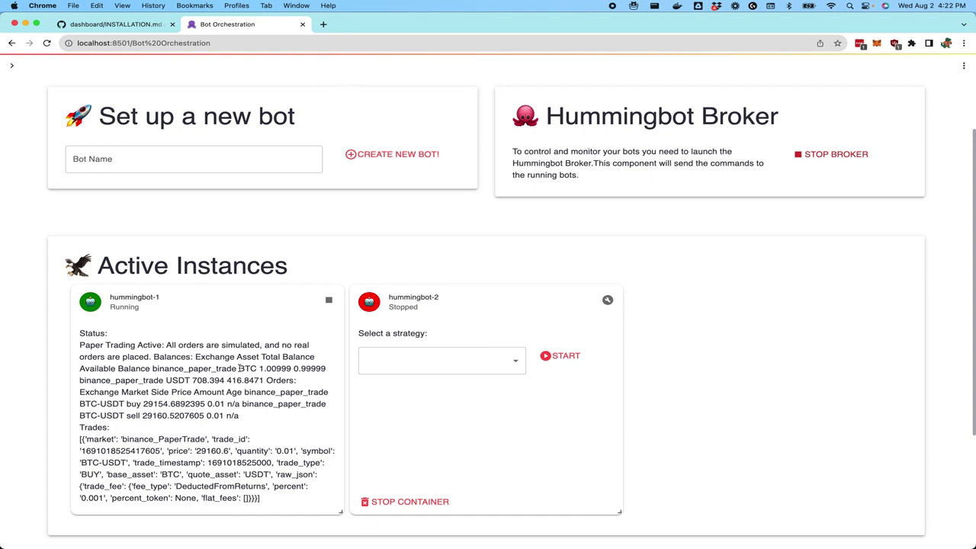
# Switch to Terminal, list all Docker containers with docker ps -a in a new tab, and attach to hummingbot-1
pyautogui.press('super+Tab')
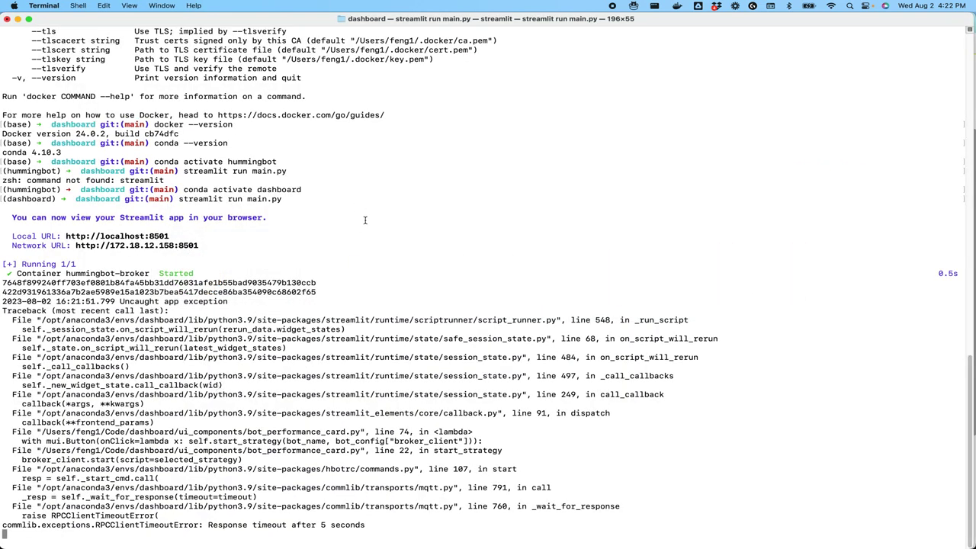
pyautogui.press('super+t')
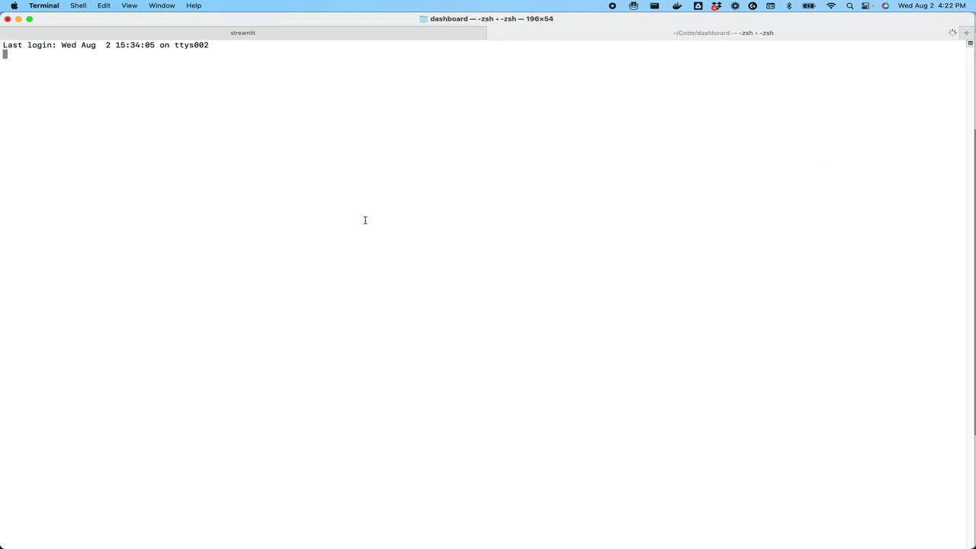
pyautogui.write('docker ps -a')
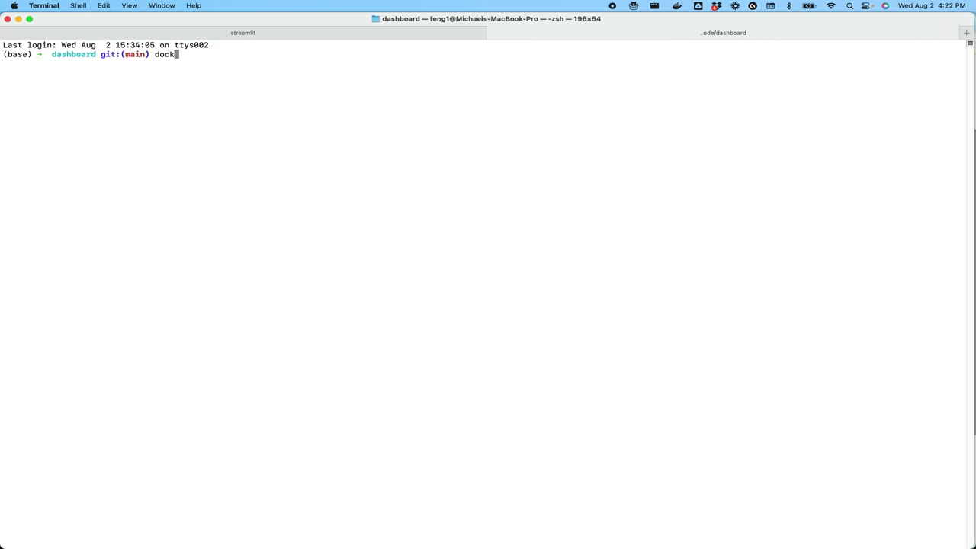
pyautogui.press('Return')
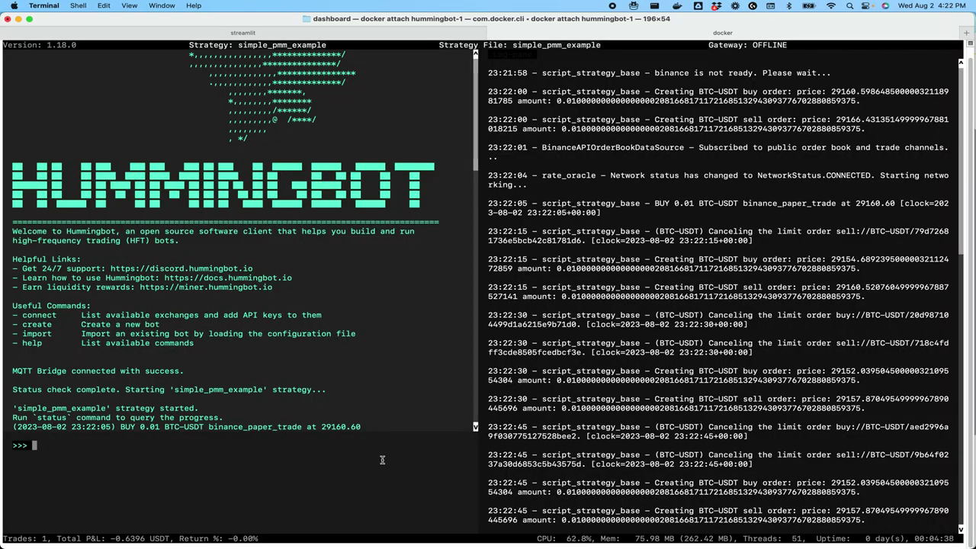
# Review hummingbot-1's card in Chrome and display the strategy status in its attached Terminal client for comparison
pyautogui.press('super+Tab')
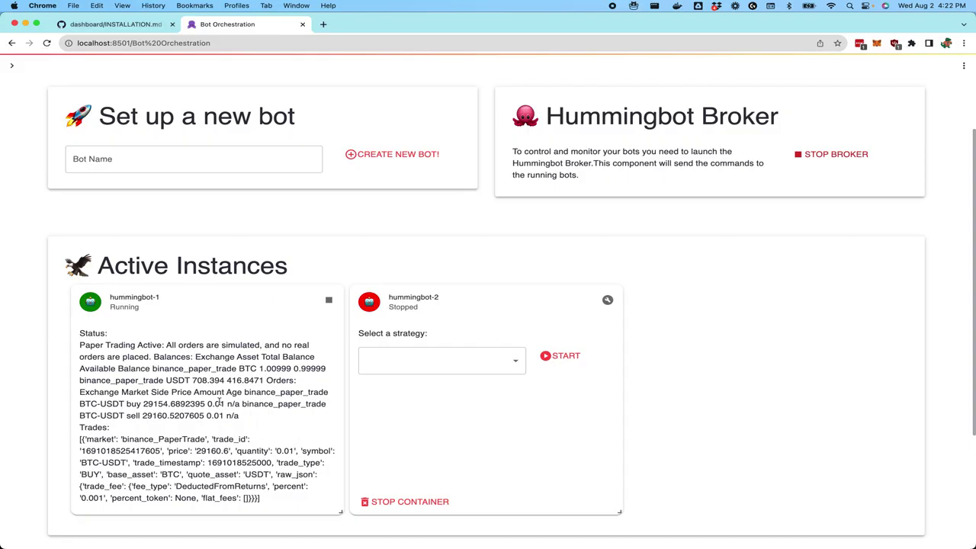
pyautogui.press('super+Tab')
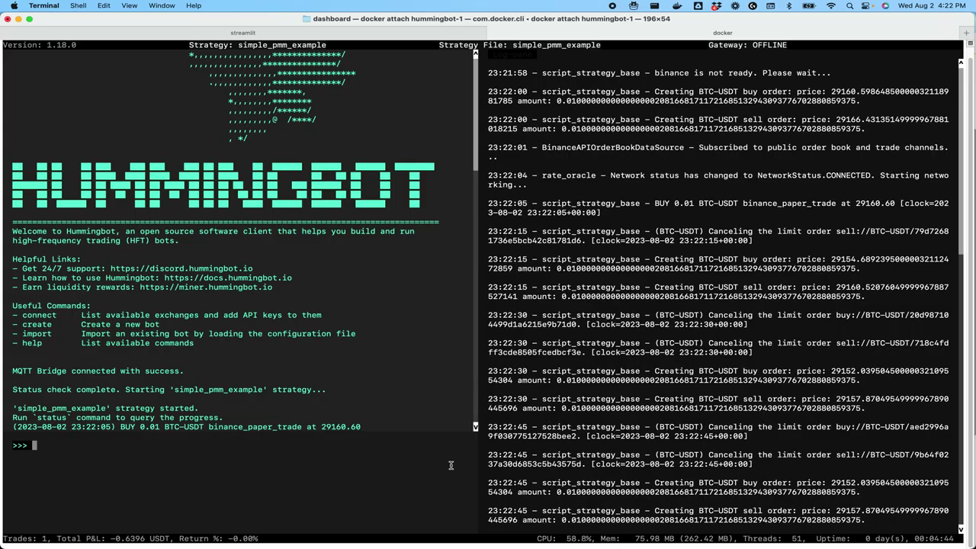
pyautogui.hotkey('ctrl', 's')
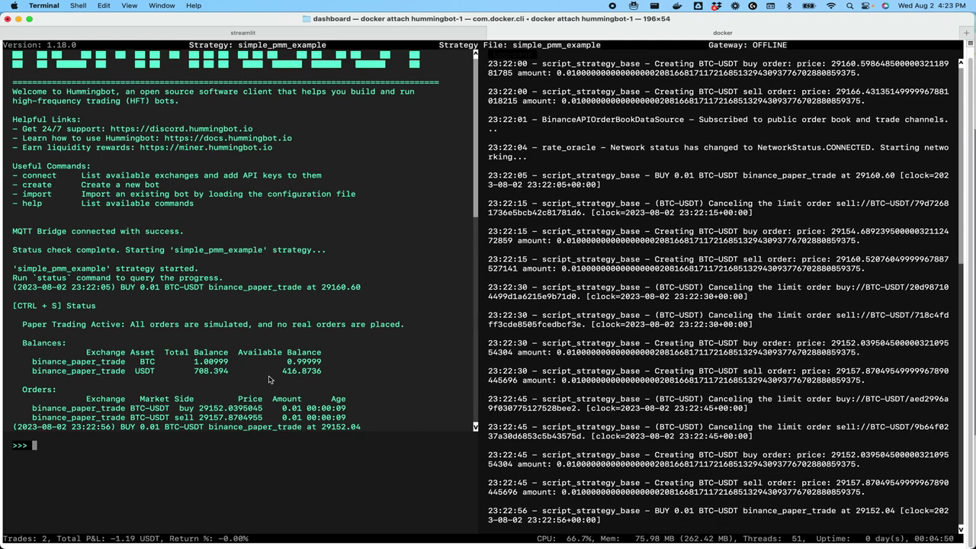
# Compare hummingbot-1's status and trades on its Chrome card with the trades logged in its attached Terminal client
pyautogui.press('super+Tab')
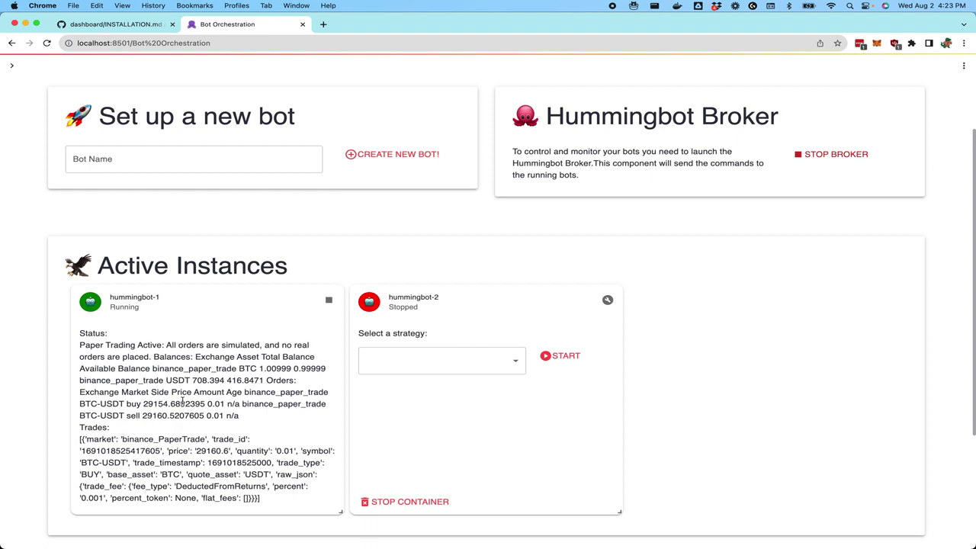
pyautogui.scroll(-1, 181, 402)
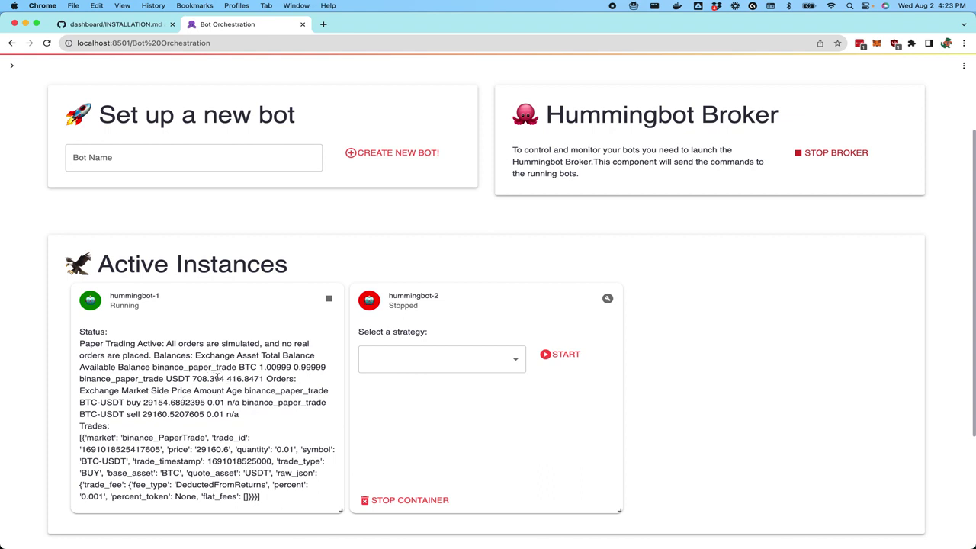
pyautogui.moveTo(203, 376); pyautogui.dragTo(217, 390)
pyautogui.click(216, 390)
pyautogui.press('super+Tab')
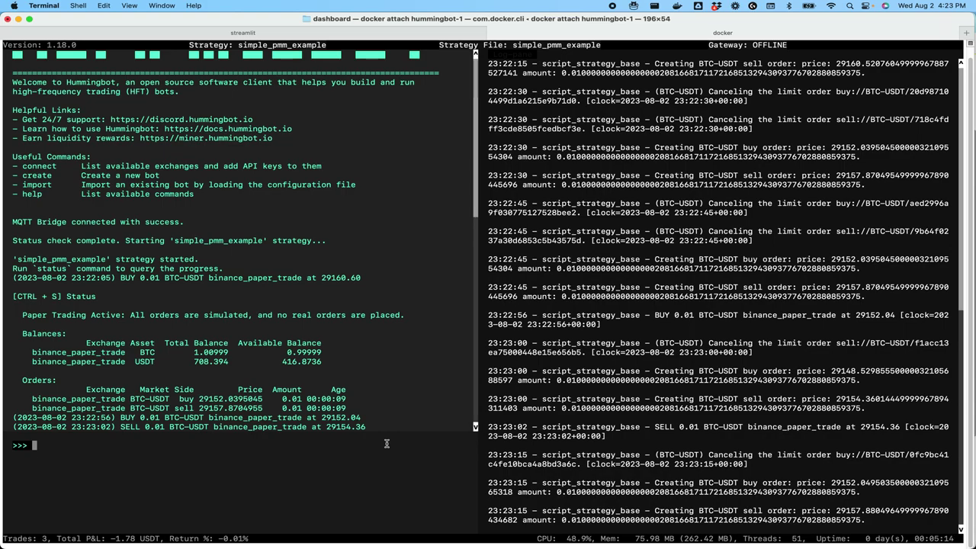
pyautogui.press('super+Tab')
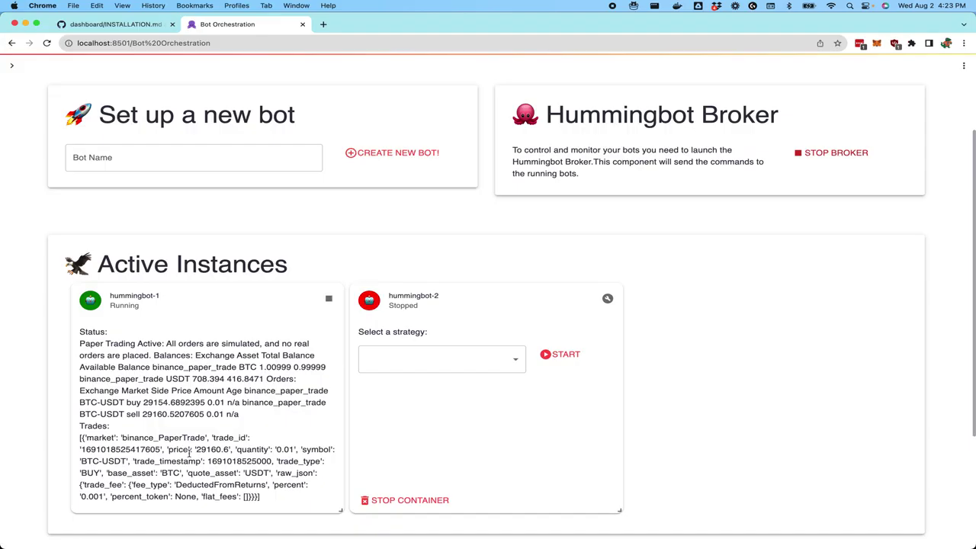
# Stop hummingbot-1's running strategy, check the shutdown in its Terminal client and return to Bot Orchestration in Chrome
pyautogui.scroll(-1, 99, 387)
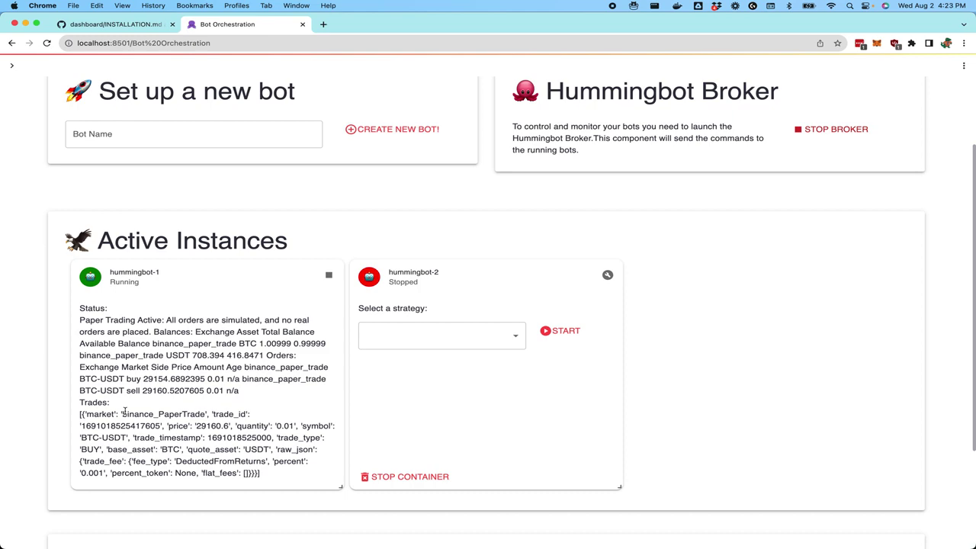
pyautogui.scroll(-1, 28, 417)
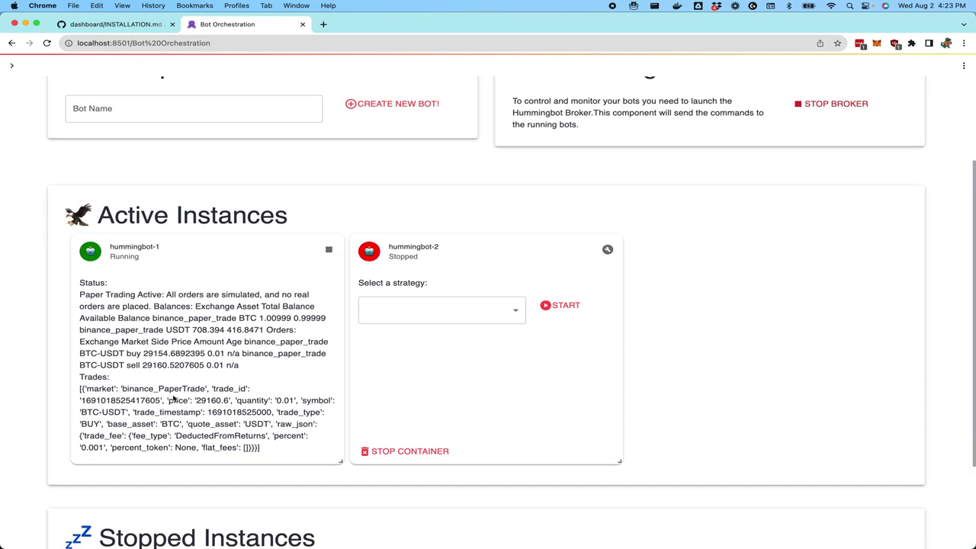
pyautogui.scroll(-1, 411, 366)
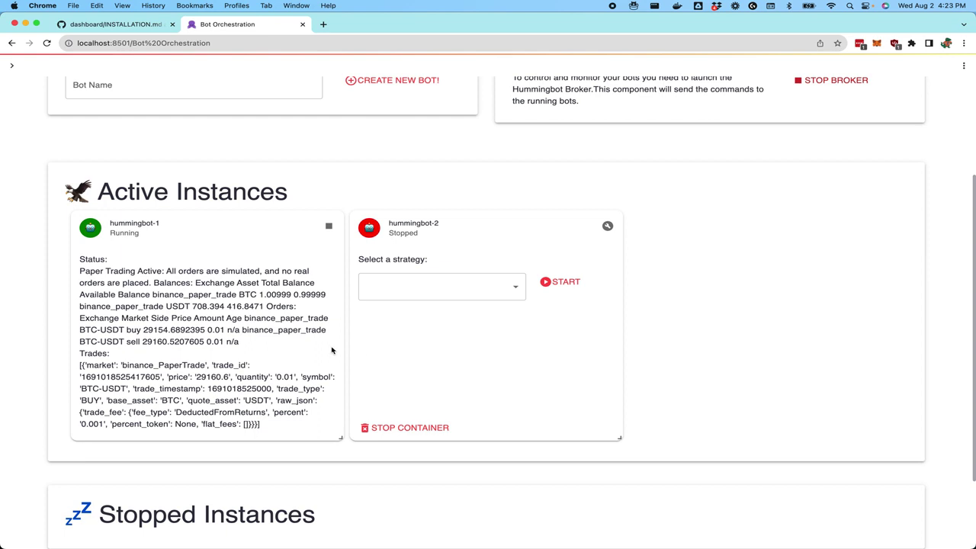
pyautogui.scroll(-1, 315, 347)
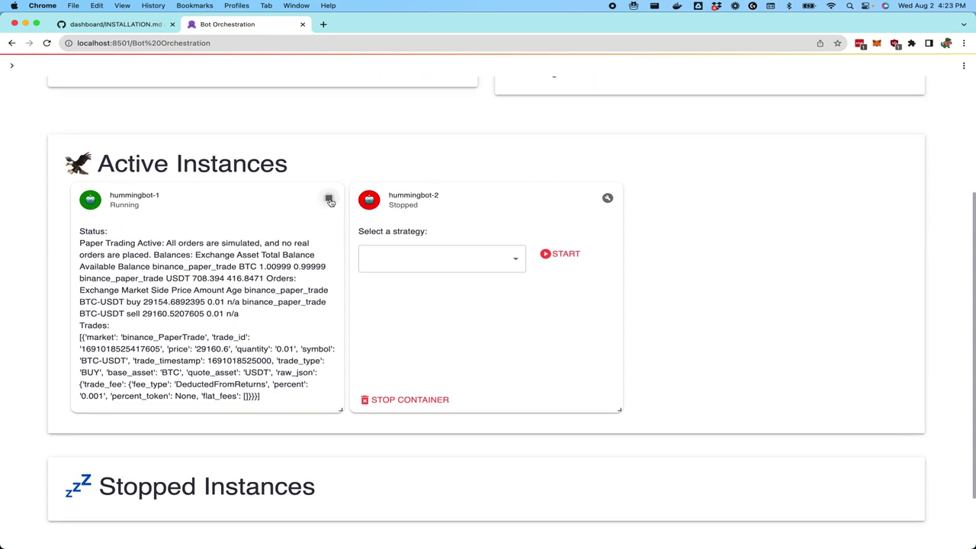
pyautogui.click(329, 199)
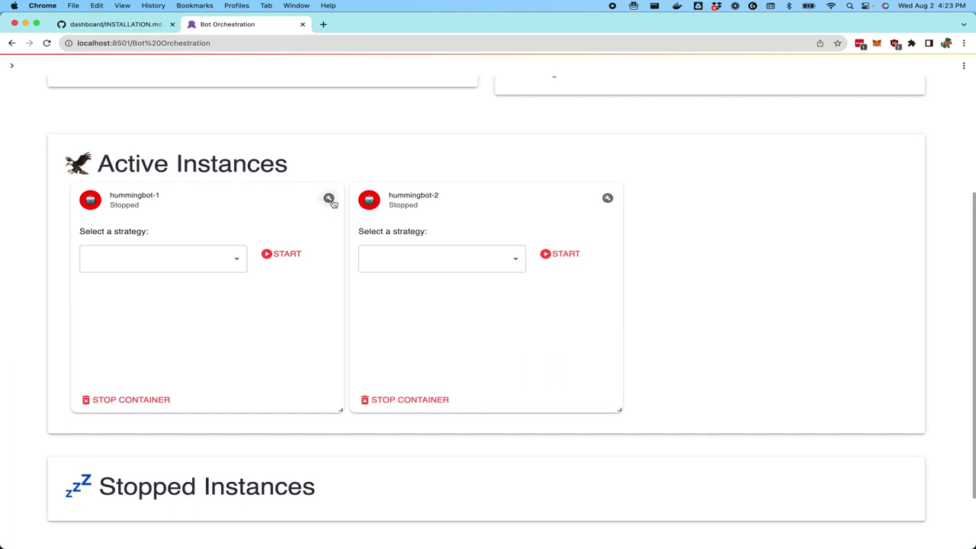
pyautogui.press('super+Tab')
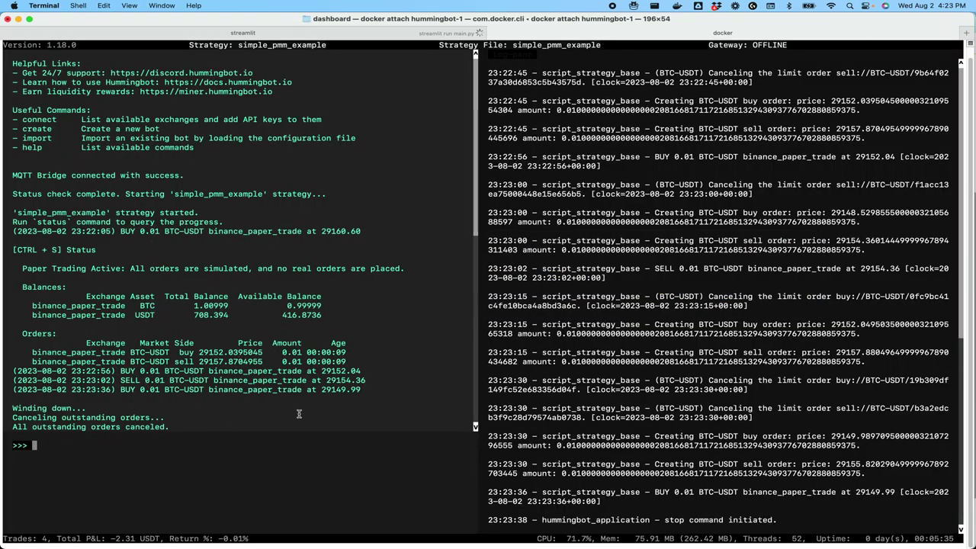
pyautogui.press('super+Tab')
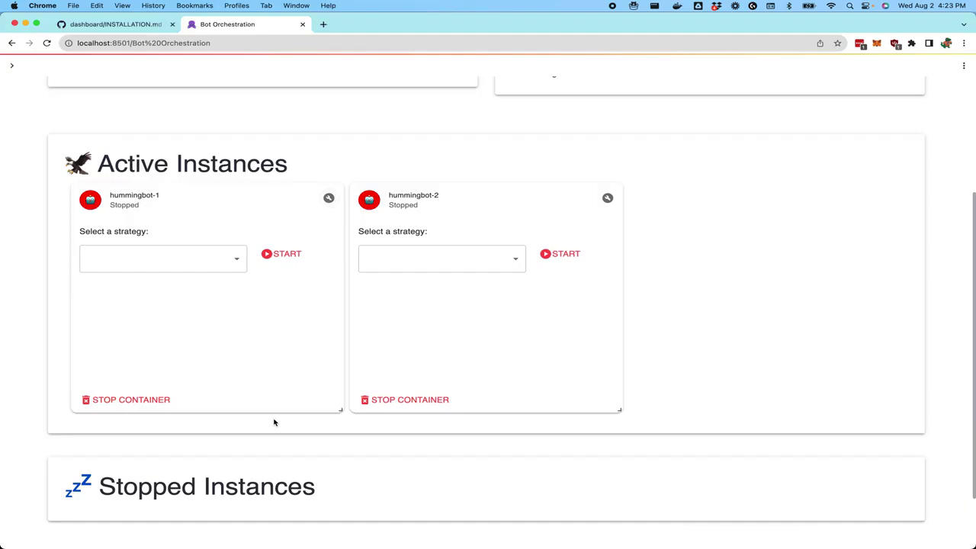
# Stop hummingbot-1's container and reload Bot Orchestration, checking the Stopped Instances section and the attached Terminal session
pyautogui.scroll(-2, 224, 282)
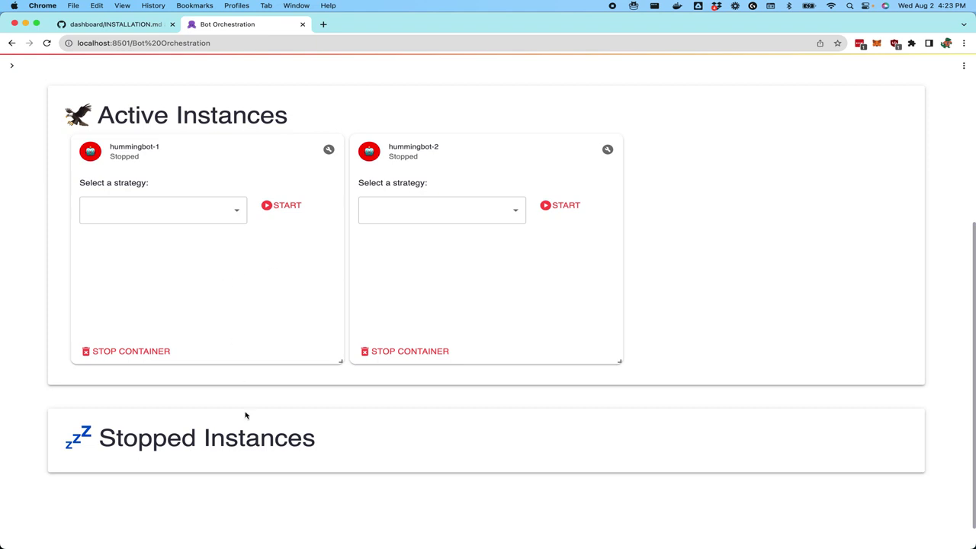
pyautogui.scroll(2, 211, 369)
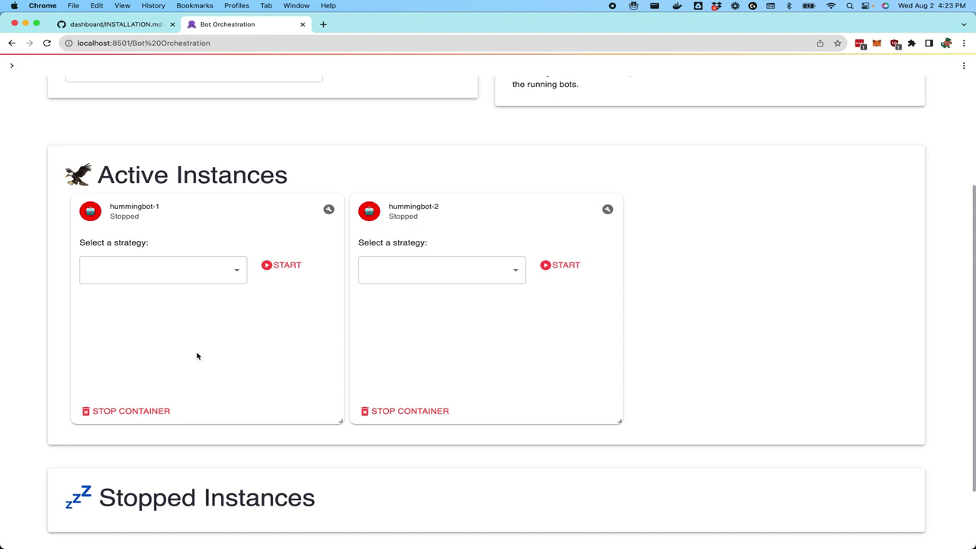
pyautogui.scroll(1, 197, 356)
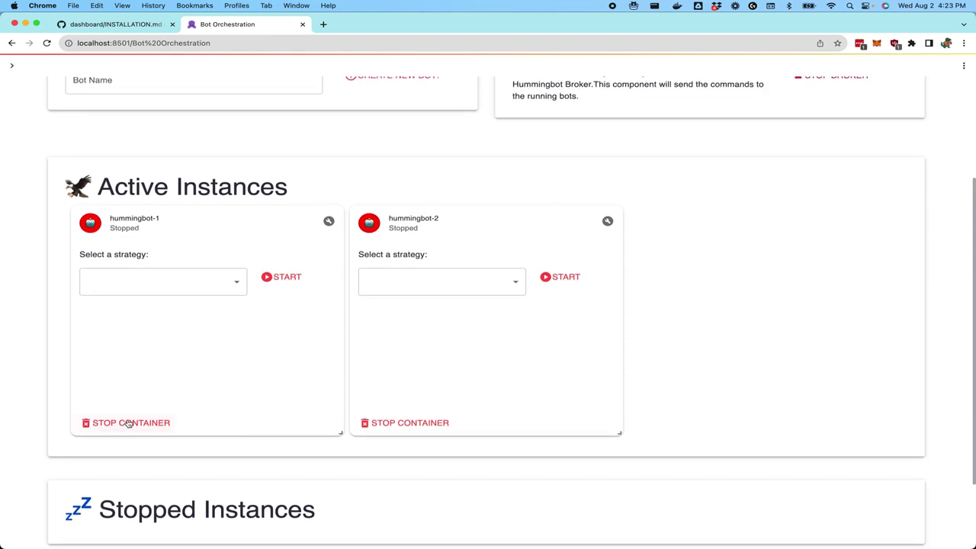
pyautogui.click(129, 424)
pyautogui.click(46, 44)
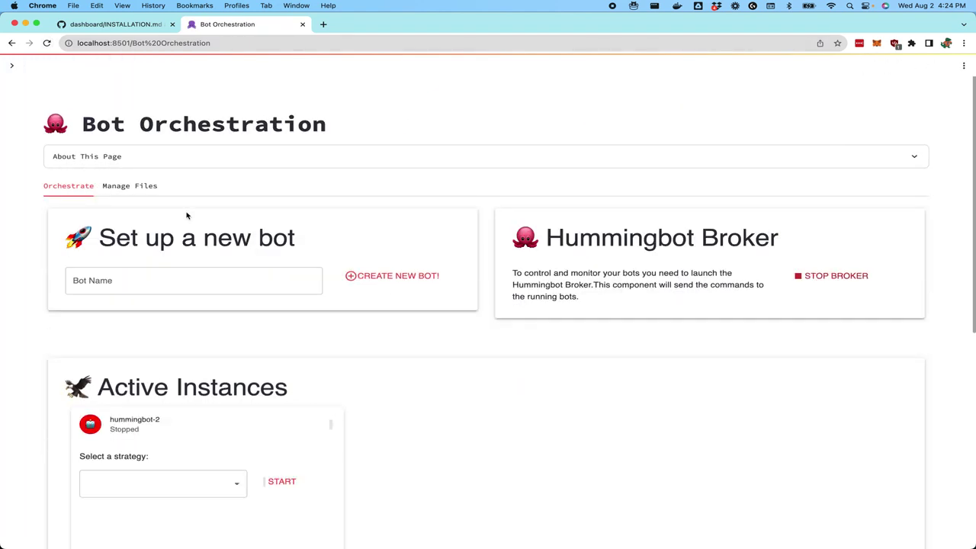
pyautogui.scroll(-5, 382, 403)
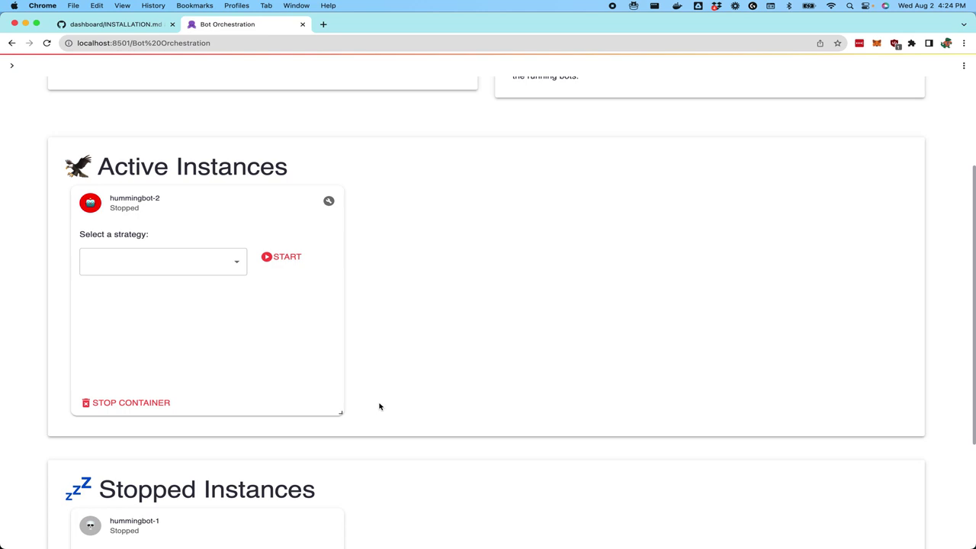
pyautogui.scroll(-2, 379, 407)
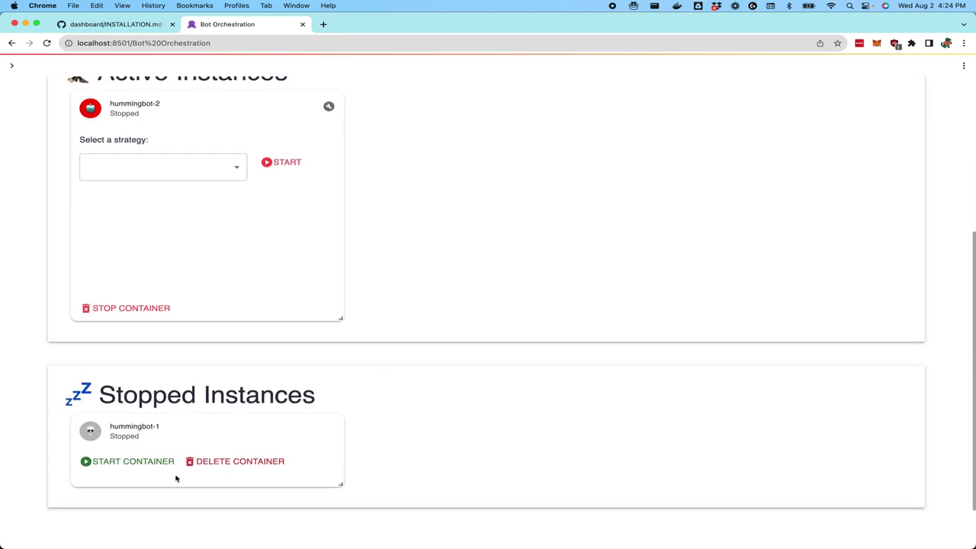
pyautogui.scroll(2, 195, 419)
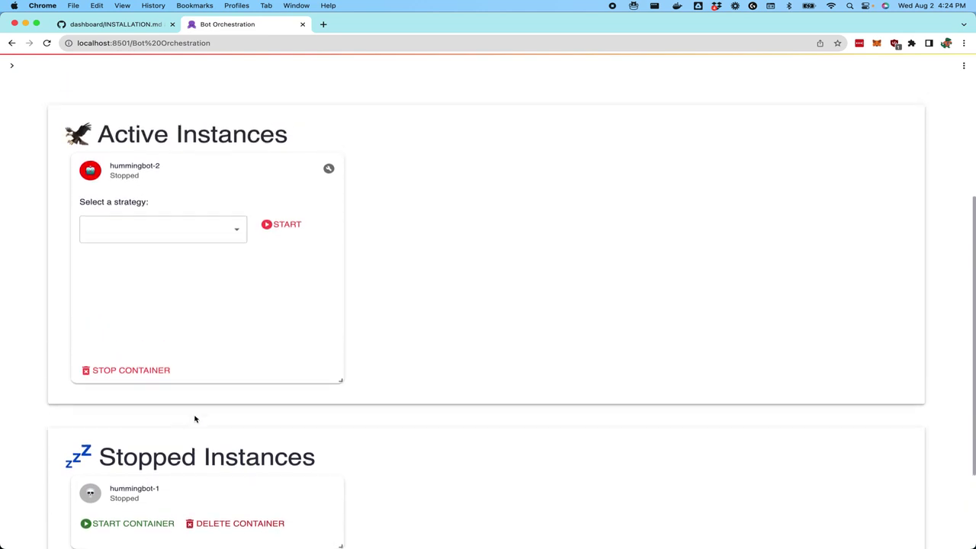
pyautogui.press('super+Tab')
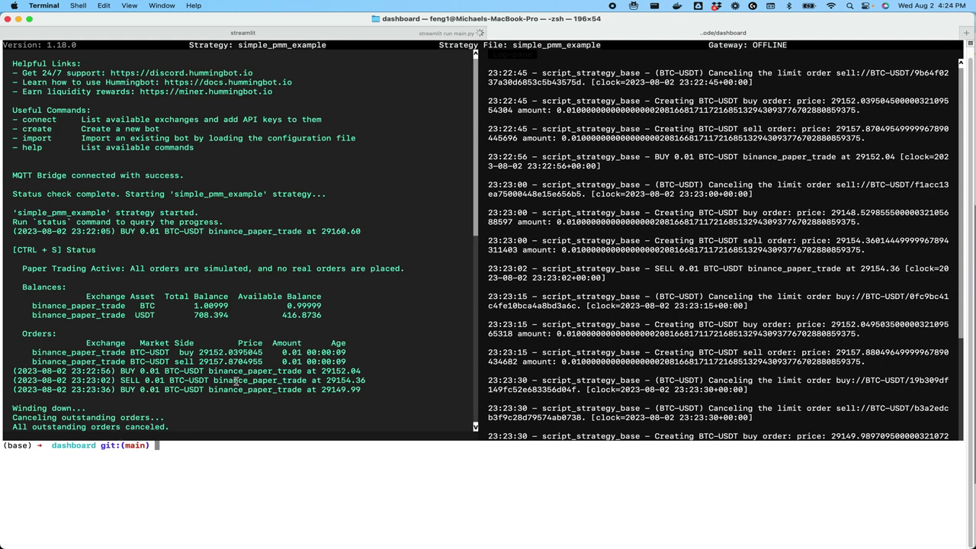
pyautogui.press('super+Tab')
# Start hummingbot-1's container again from Stopped Instances and reload the Bot Orchestration page
pyautogui.scroll(-2, 196, 503)
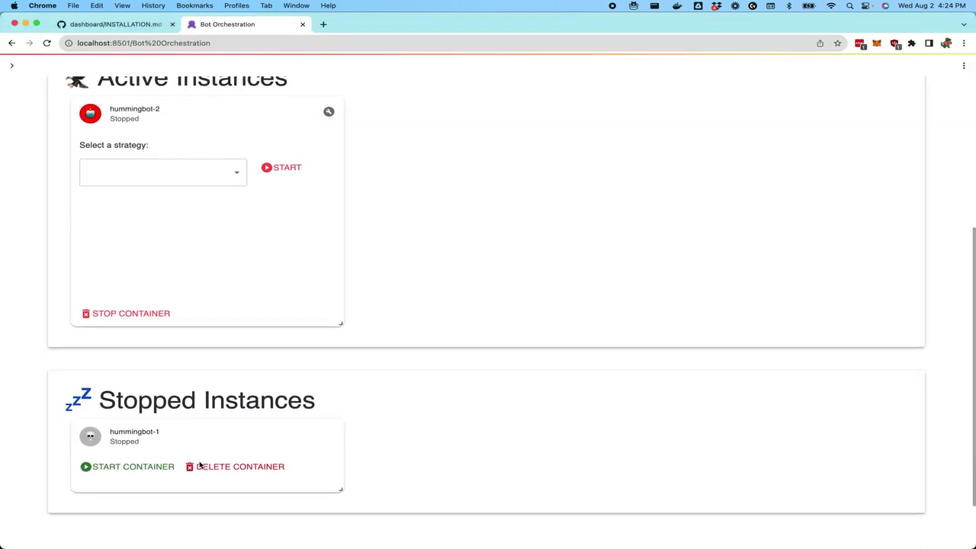
pyautogui.click(143, 456)
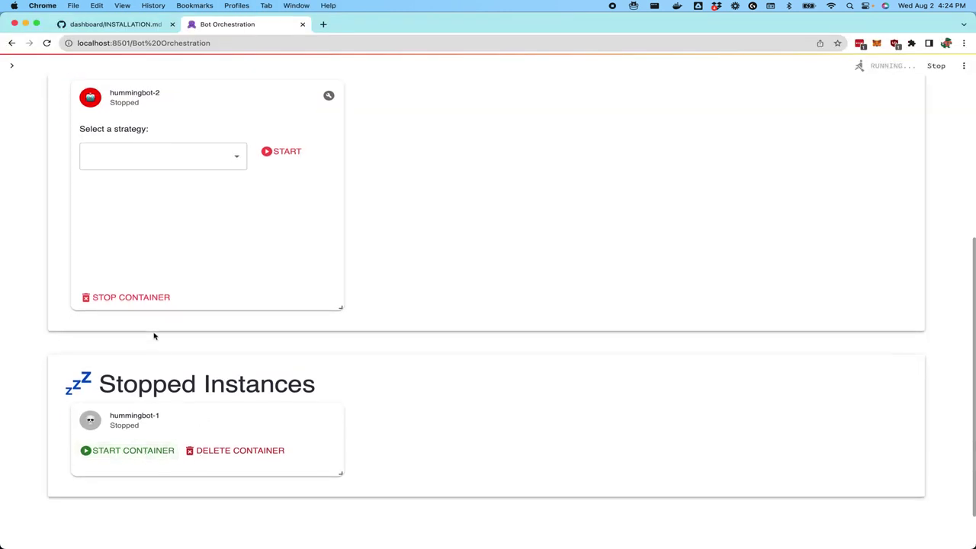
pyautogui.click(47, 42)
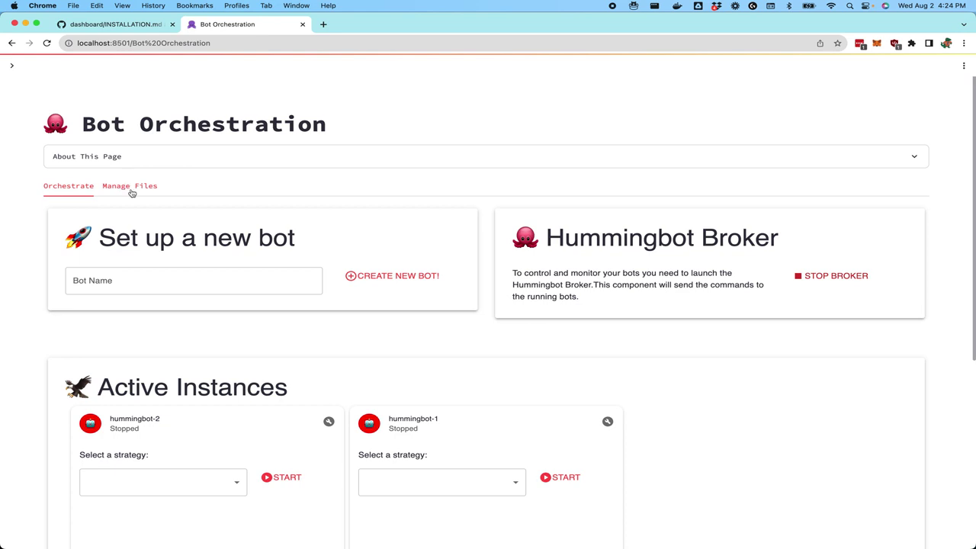
# Widen the hummingbot-1 and hummingbot-2 cards to about double width and stack hummingbot-1 directly beneath hummingbot-2 in Active Instances
pyautogui.scroll(-1, 185, 264)
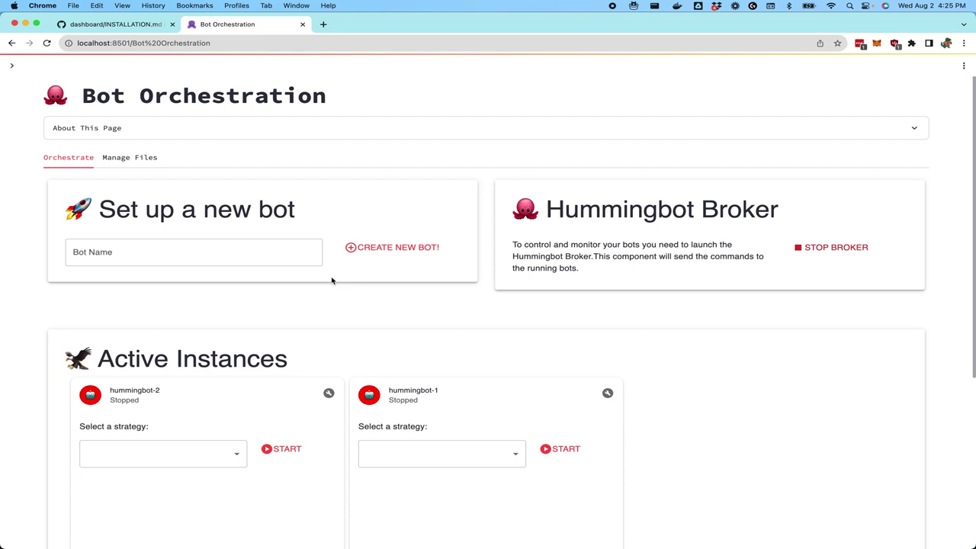
pyautogui.scroll(-5, 320, 289)
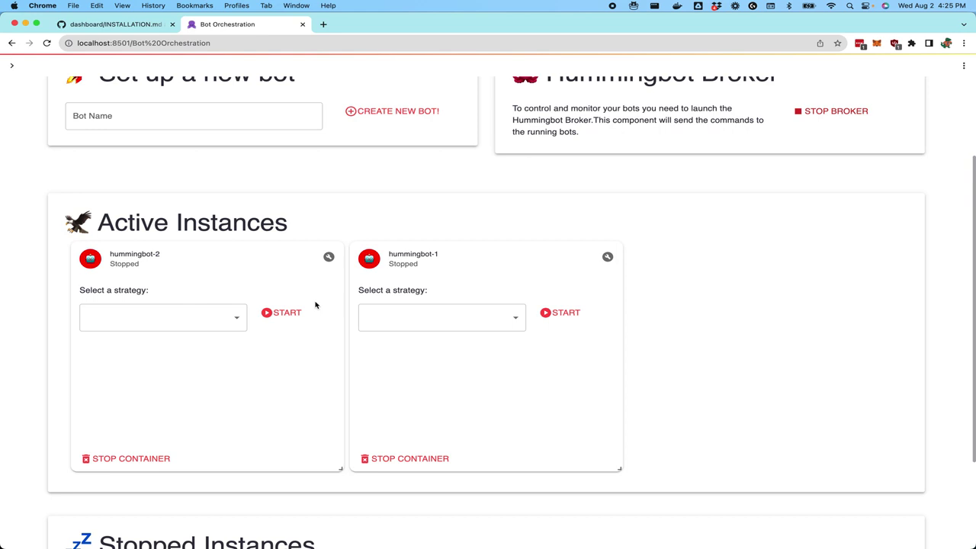
pyautogui.scroll(5, 316, 305)
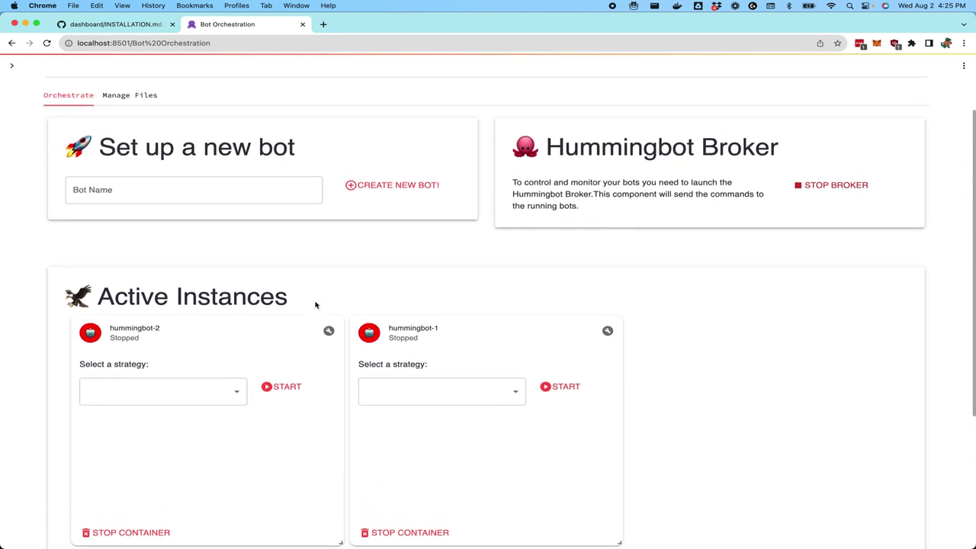
pyautogui.scroll(-3, 316, 305)
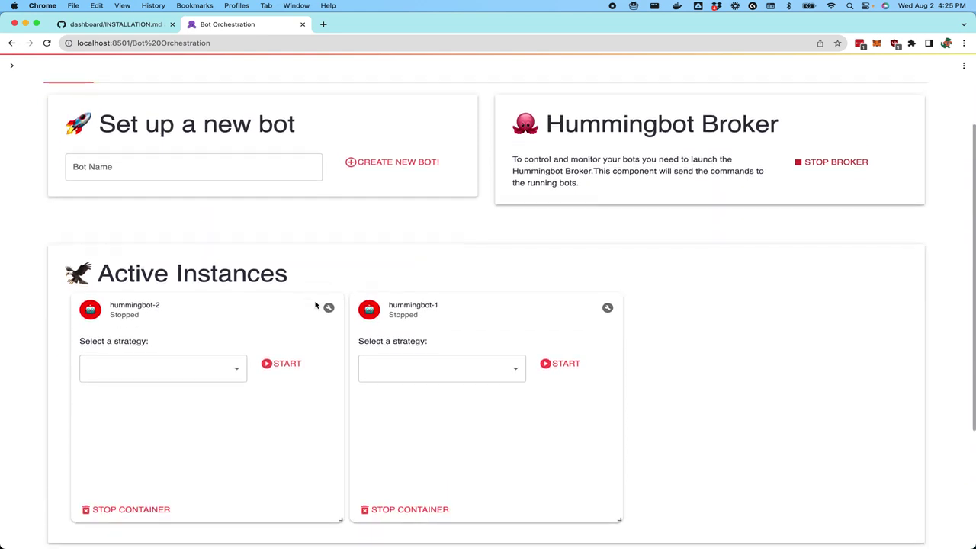
pyautogui.scroll(-2, 316, 305)
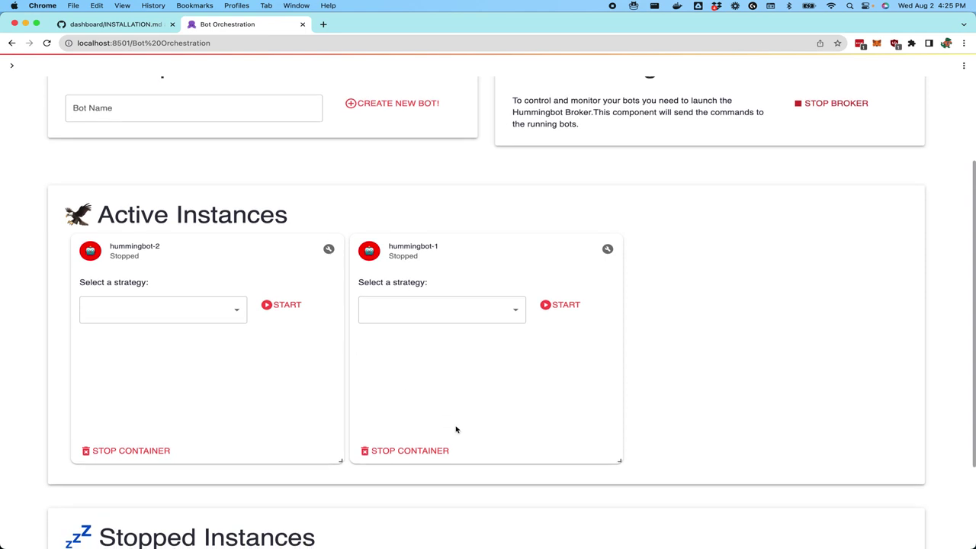
pyautogui.moveTo(621, 460); pyautogui.dragTo(908, 463)
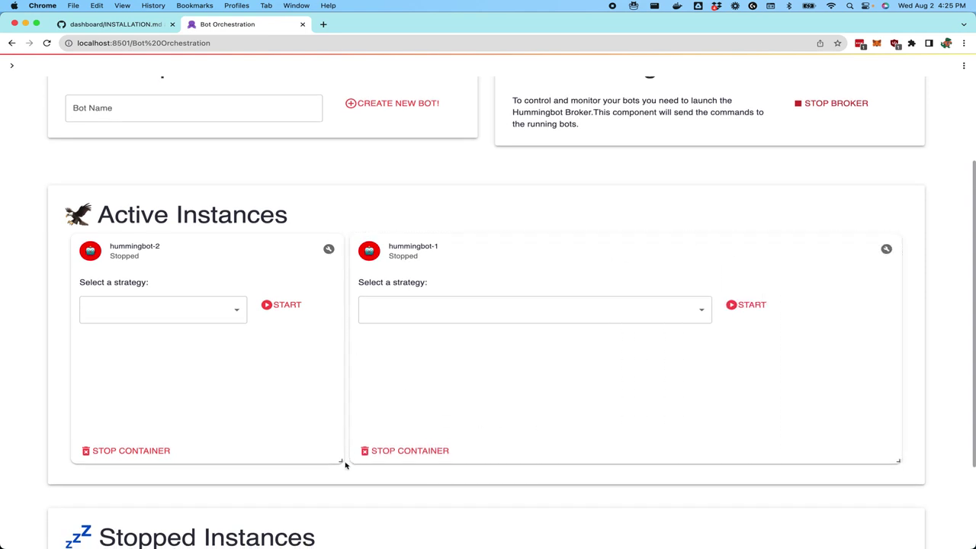
pyautogui.moveTo(340, 462); pyautogui.dragTo(619, 428)
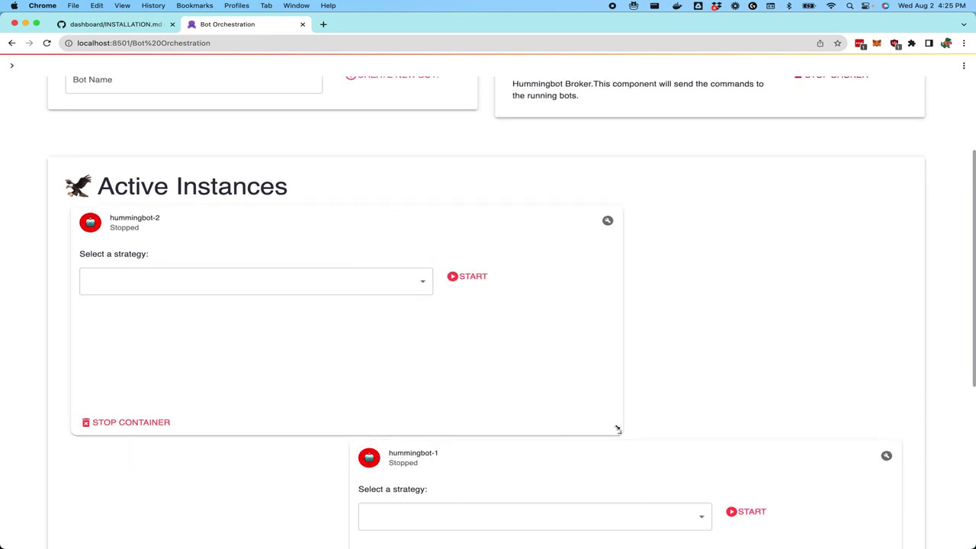
pyautogui.moveTo(457, 472); pyautogui.dragTo(190, 483)
pyautogui.scroll(-5, 189, 485)
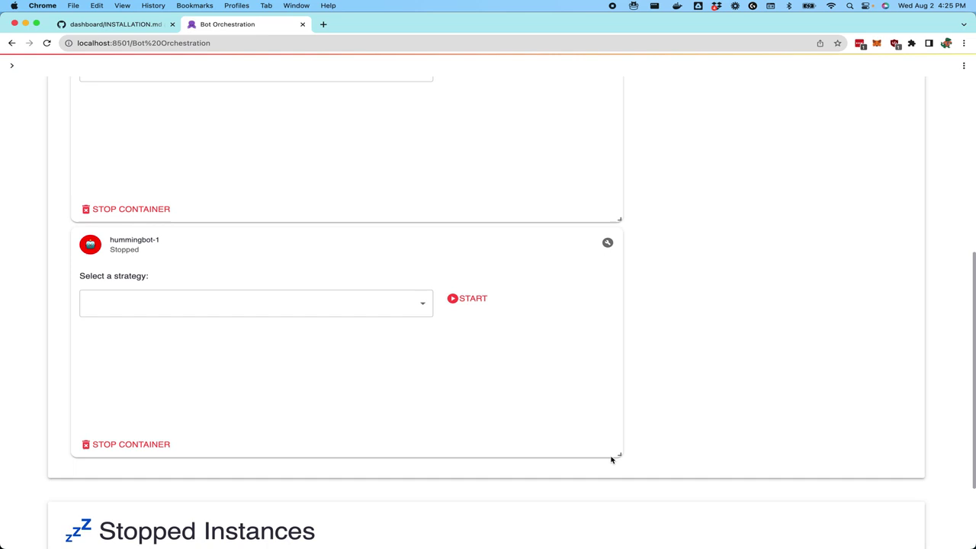
pyautogui.scroll(10, 619, 451)
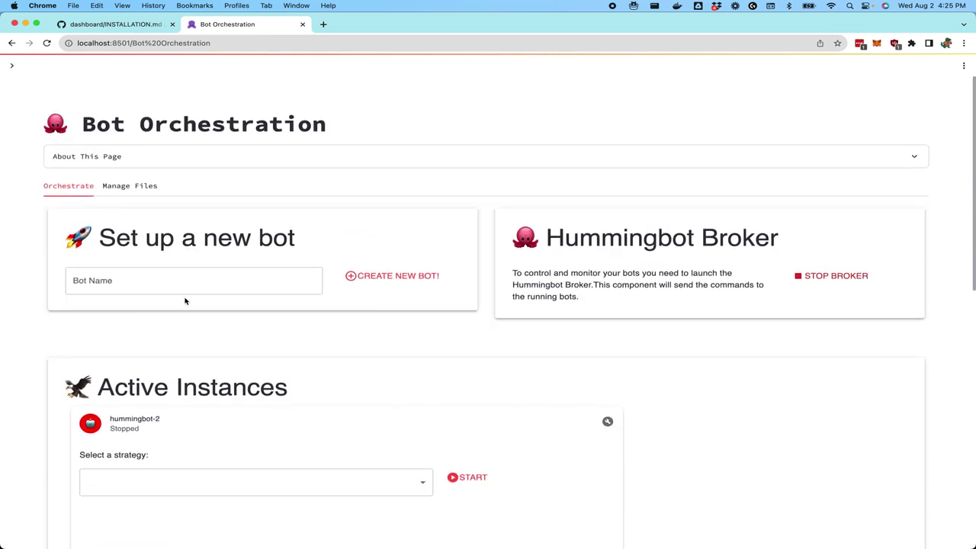
# View the bot folders in Manage Files, return to Orchestrate and look over the bot setup and instance sections
pyautogui.click(138, 188)
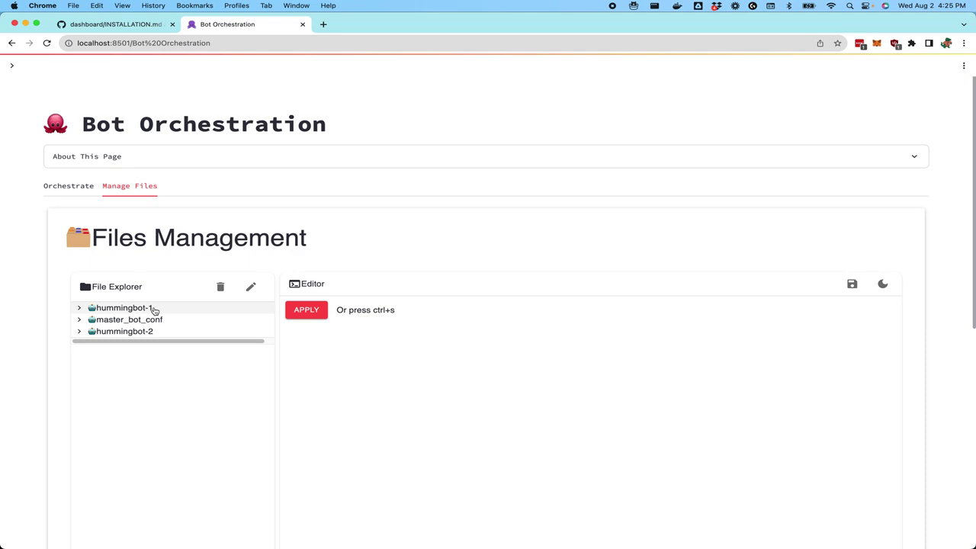
pyautogui.click(81, 184)
pyautogui.scroll(-2, 82, 185)
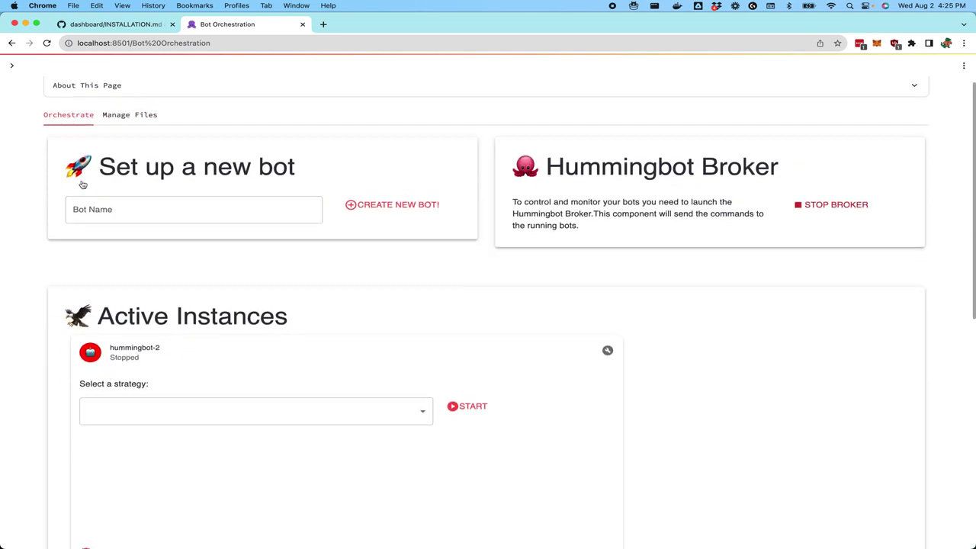
pyautogui.scroll(-6, 82, 185)
pyautogui.scroll(6, 82, 184)
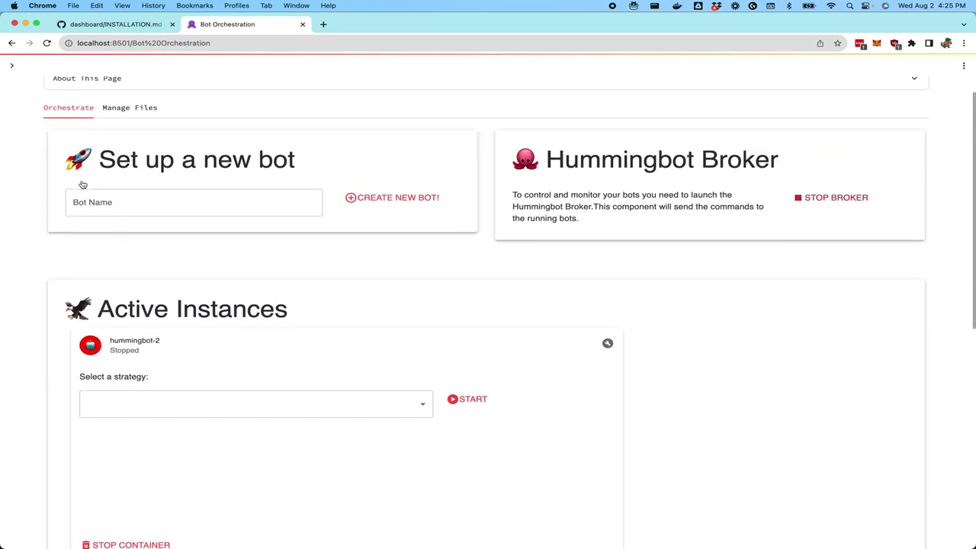
pyautogui.scroll(2, 82, 184)
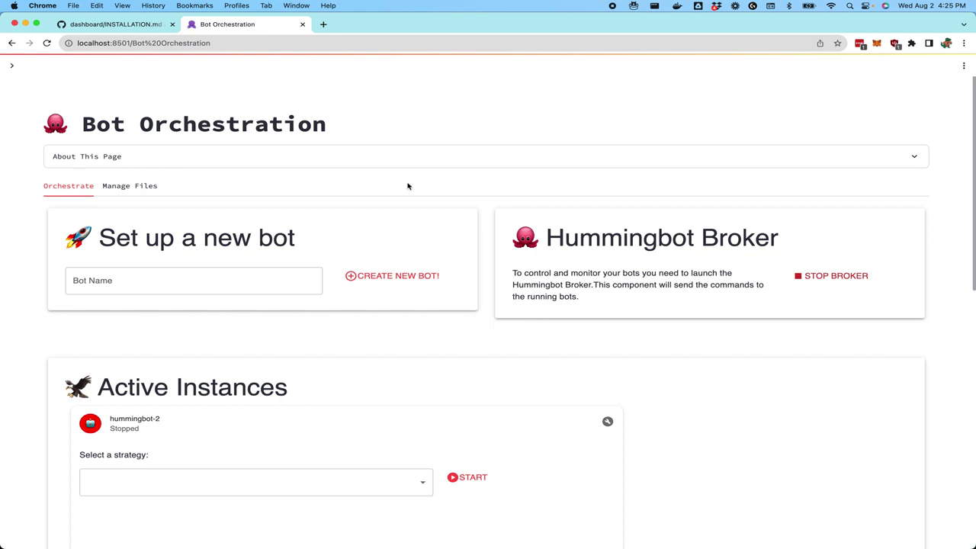